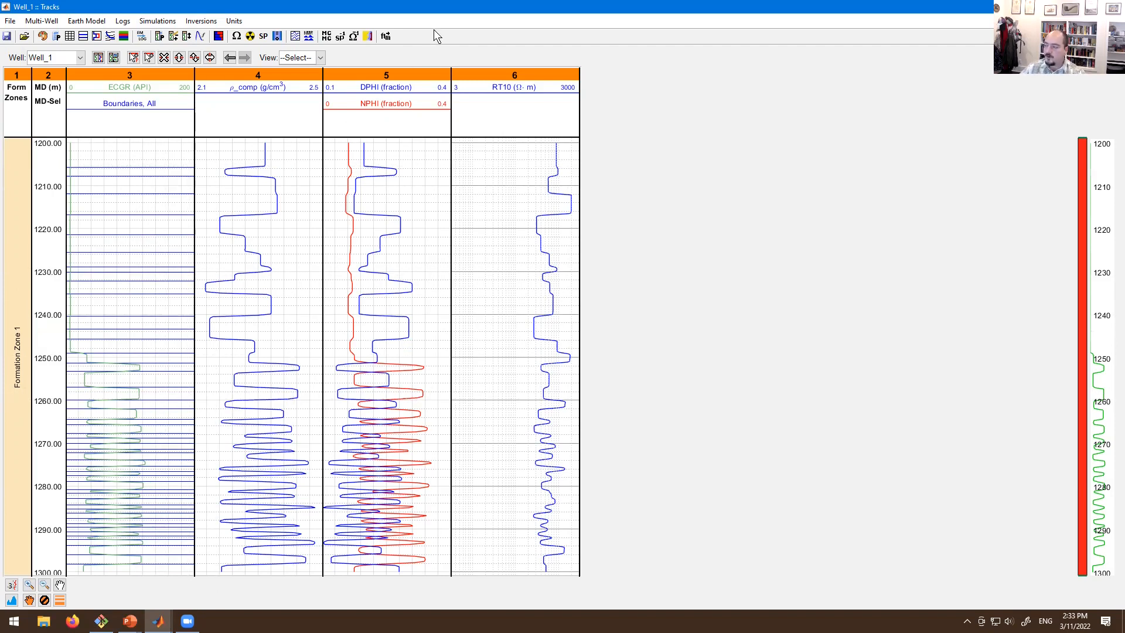
Open the tracks of Well_2 and tile that window side by side with the restored Well_1 tracks window.
double_click(443, 11)
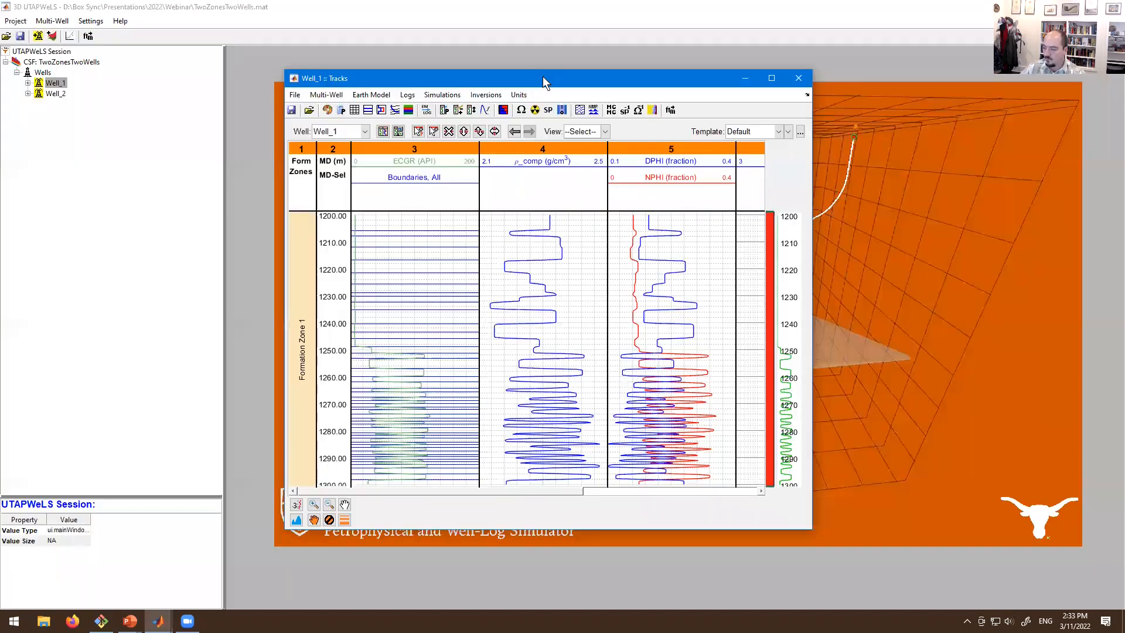
double_click(59, 95)
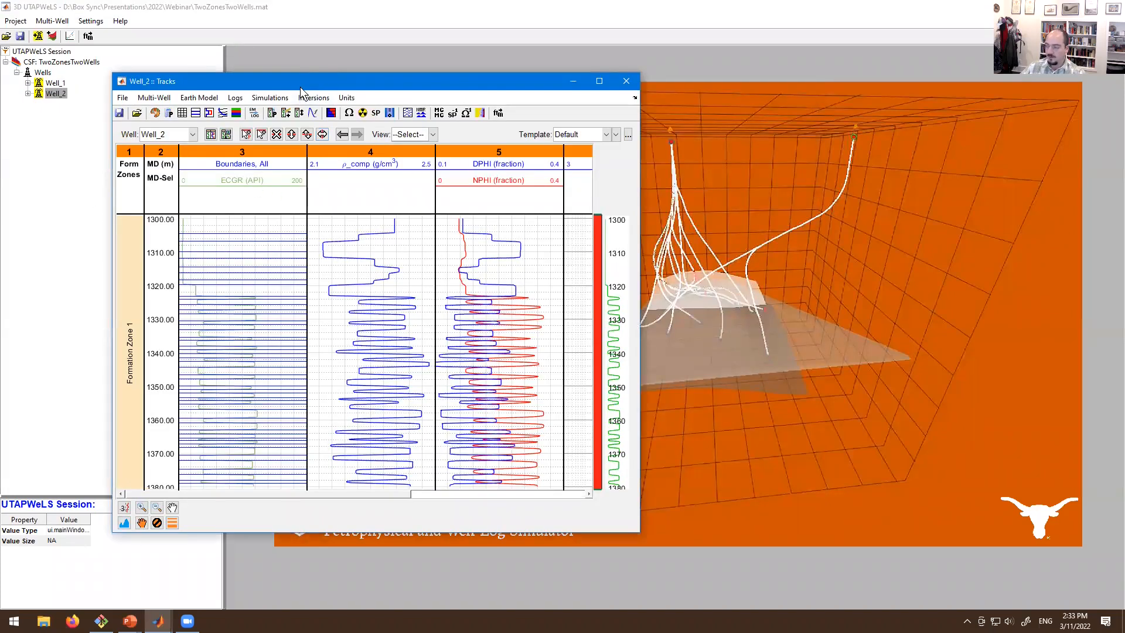
key("super+Right")
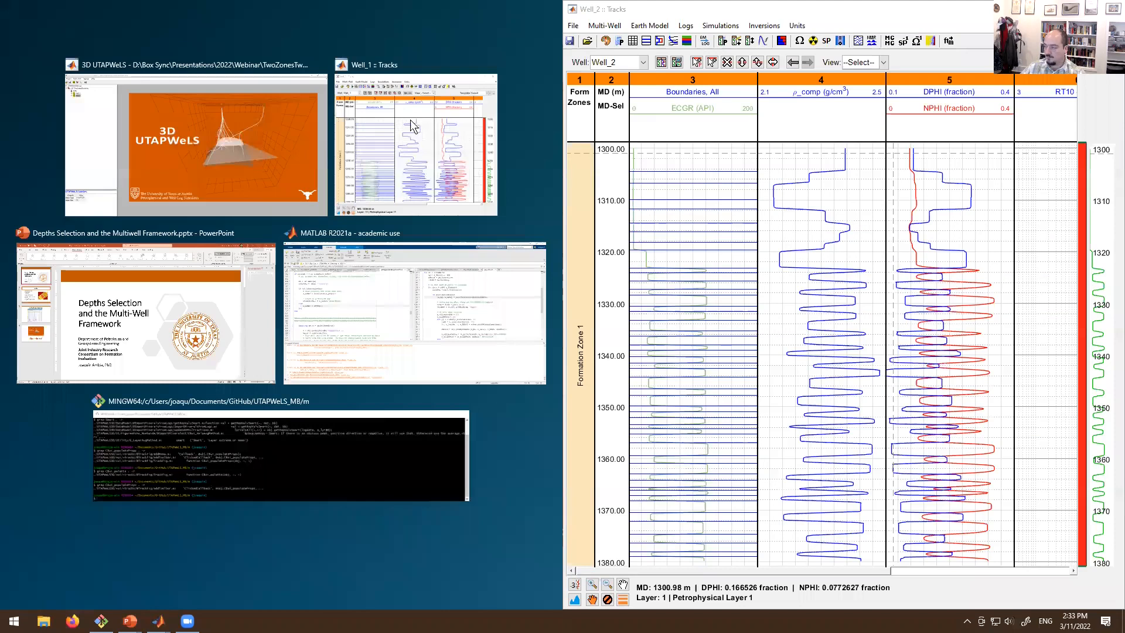
key("Right")
key("Return")
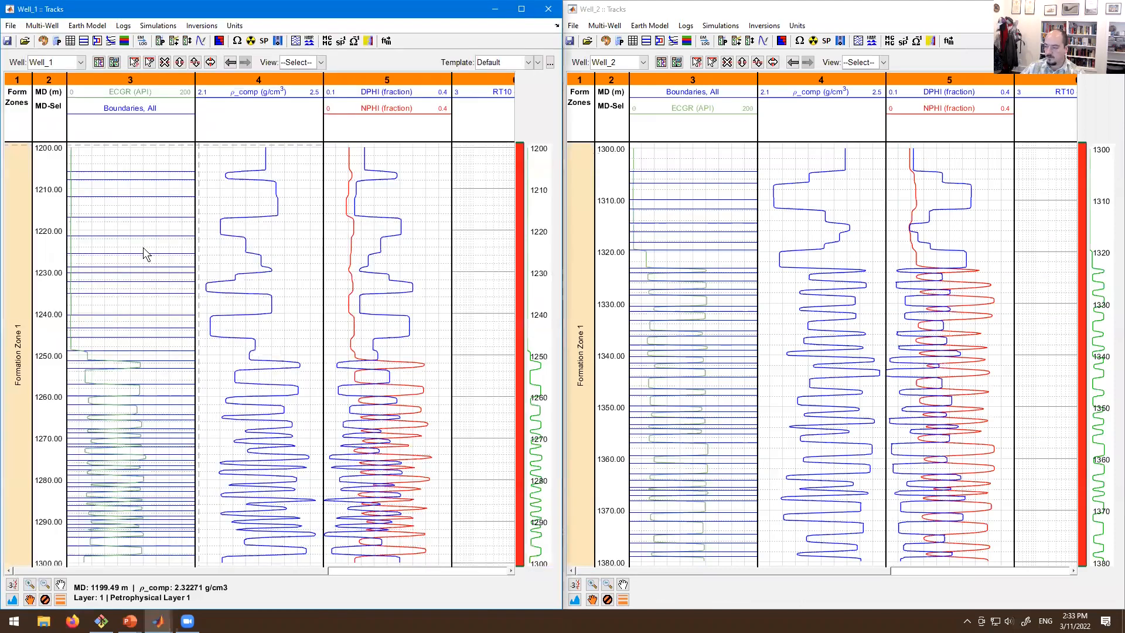
Swap the two tiled track windows so that Well_2 comes before Well_1.
left_click(764, 17)
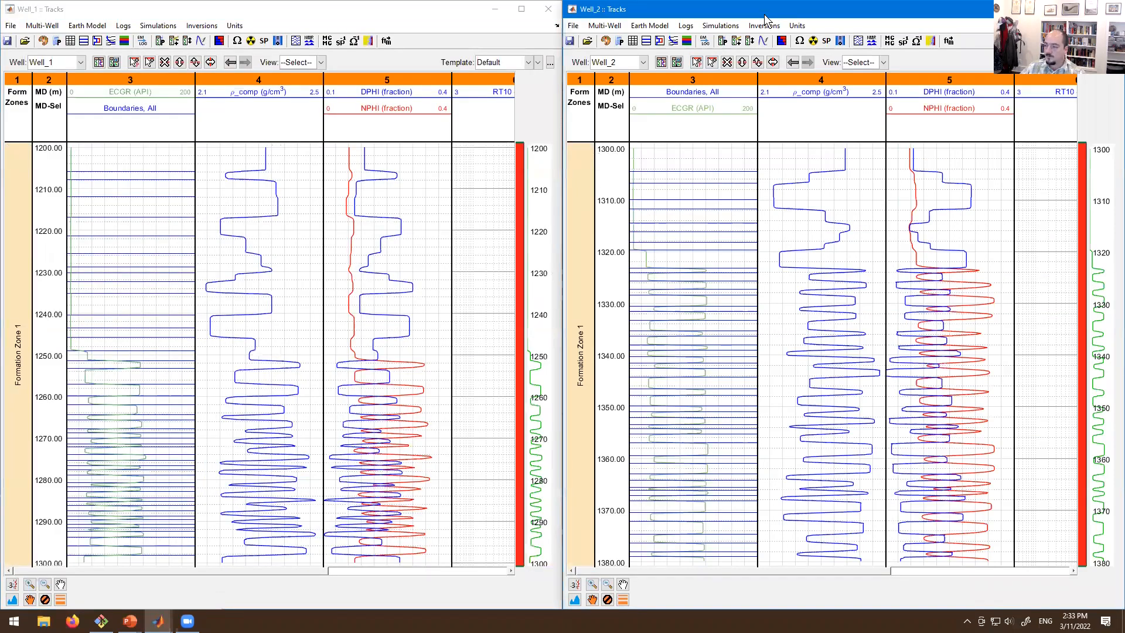
left_click_drag(765, 16, 5, 188)
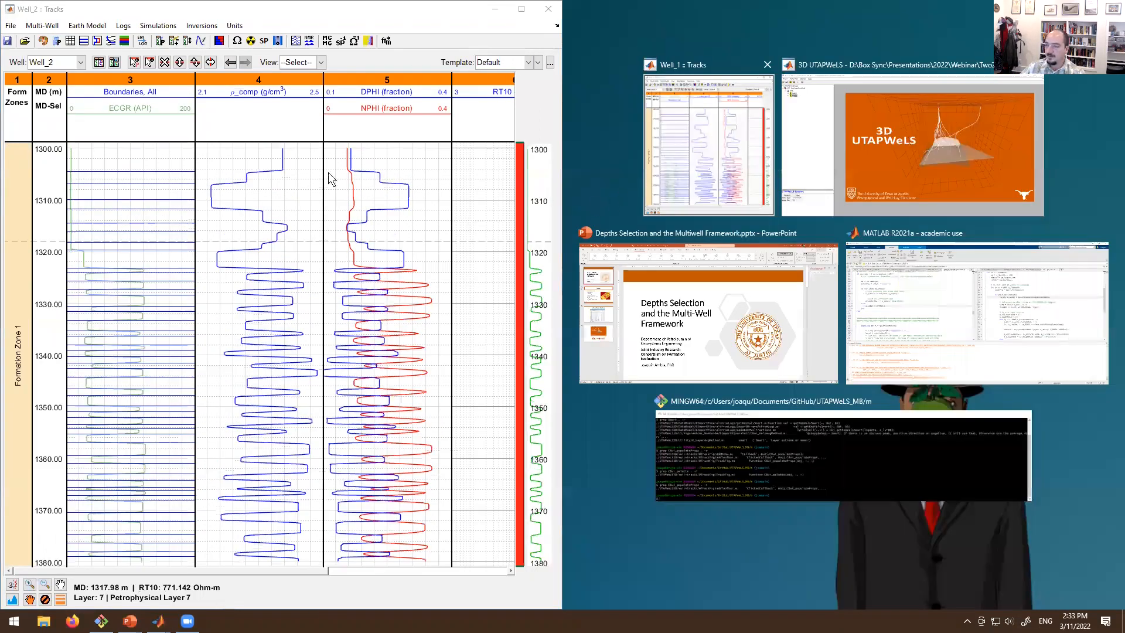
key("Return")
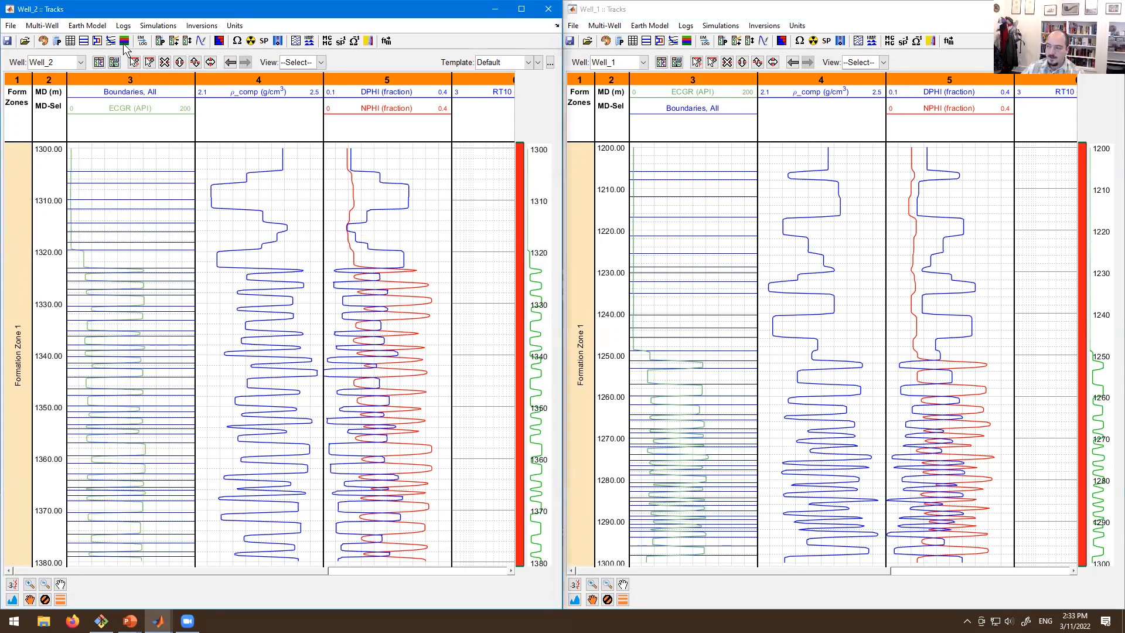
Rename Well_2's initial formation zone to Carbonate.
left_click(115, 62)
left_click_drag(202, 205, 266, 194)
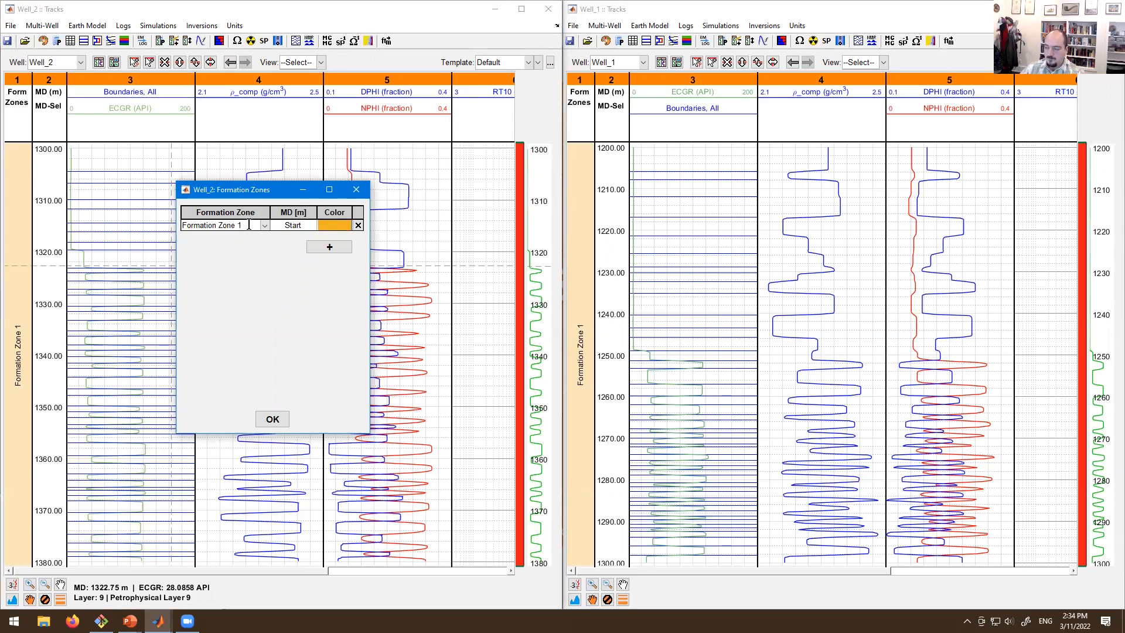
left_click_drag(249, 225, 177, 226)
type("C")
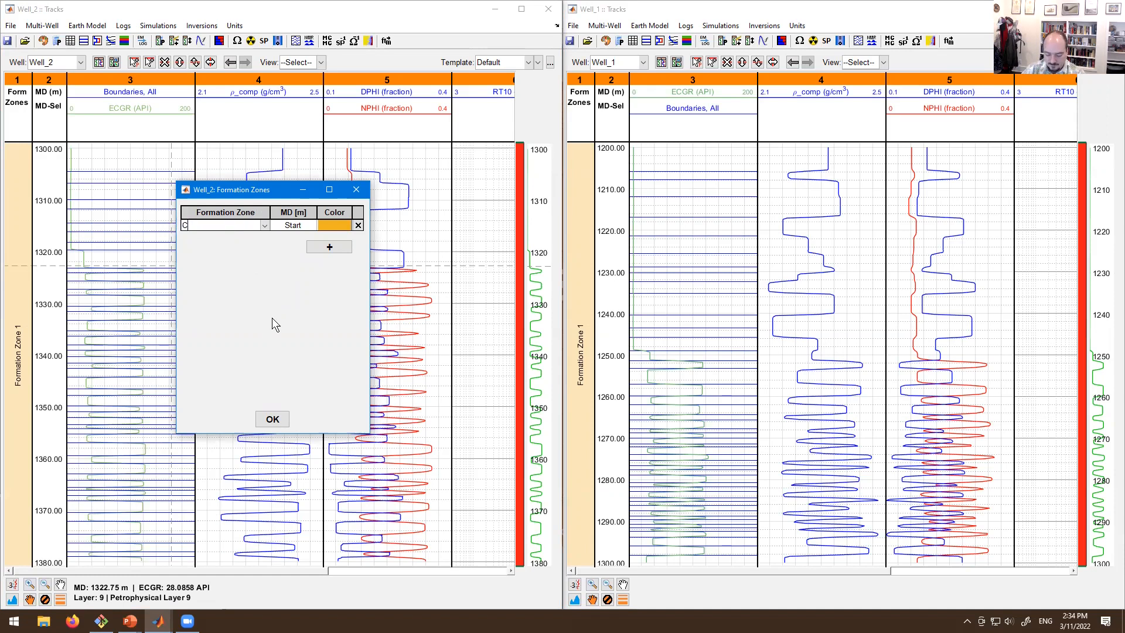
type("arbonate")
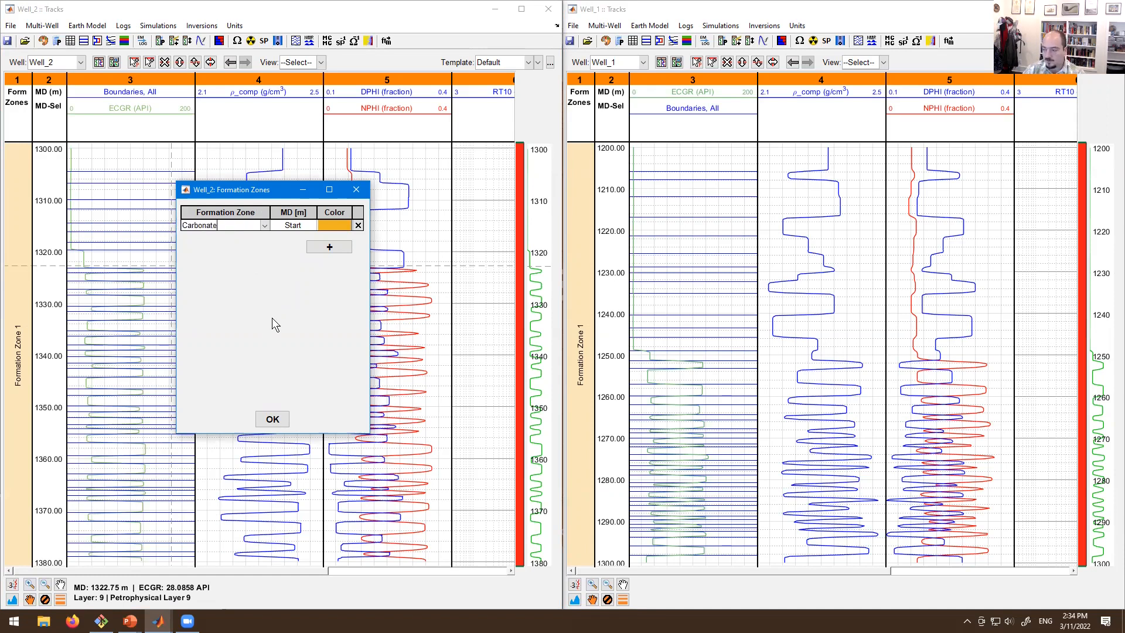
key("Return")
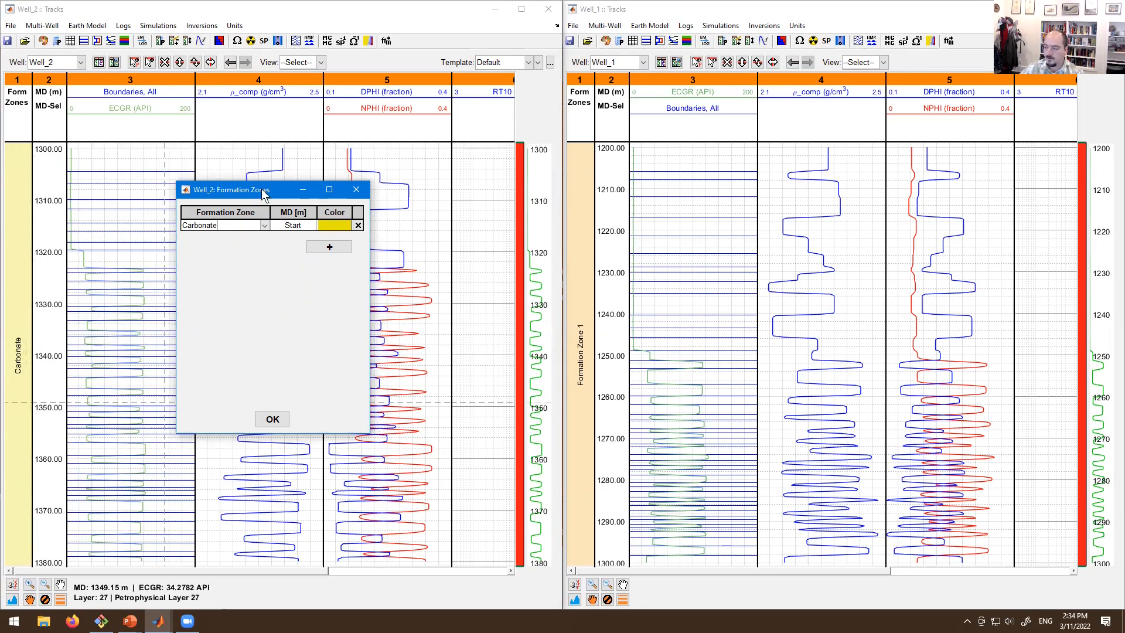
Add a Shale and Sand formation zone to Well_2 at a measured depth of 1322 m and close the zone list.
left_click_drag(273, 191, 348, 204)
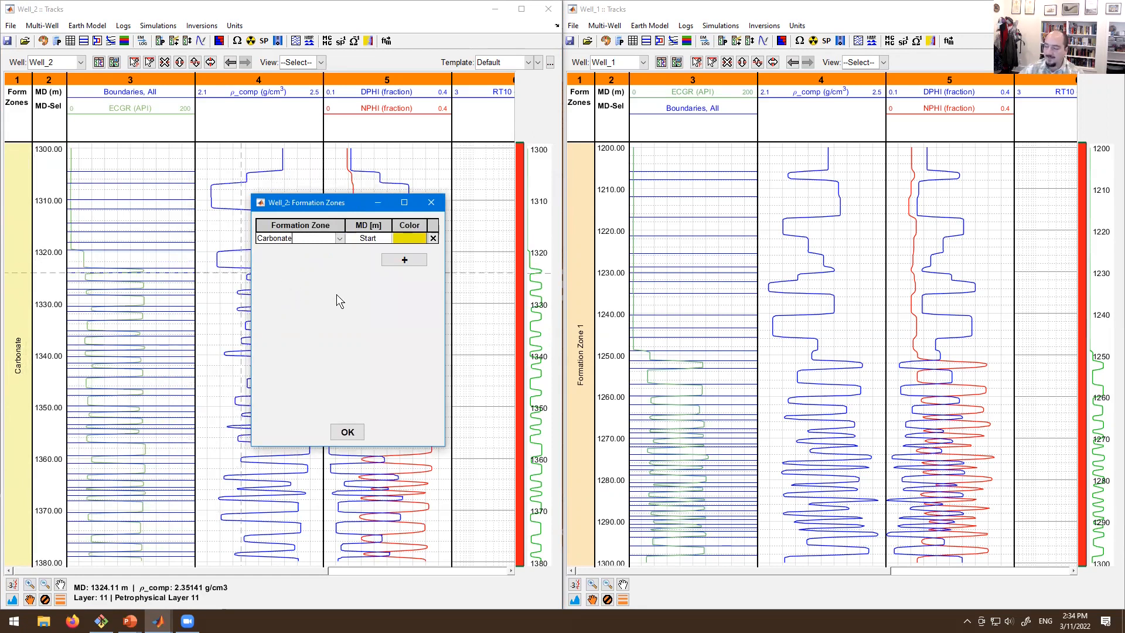
left_click(403, 261)
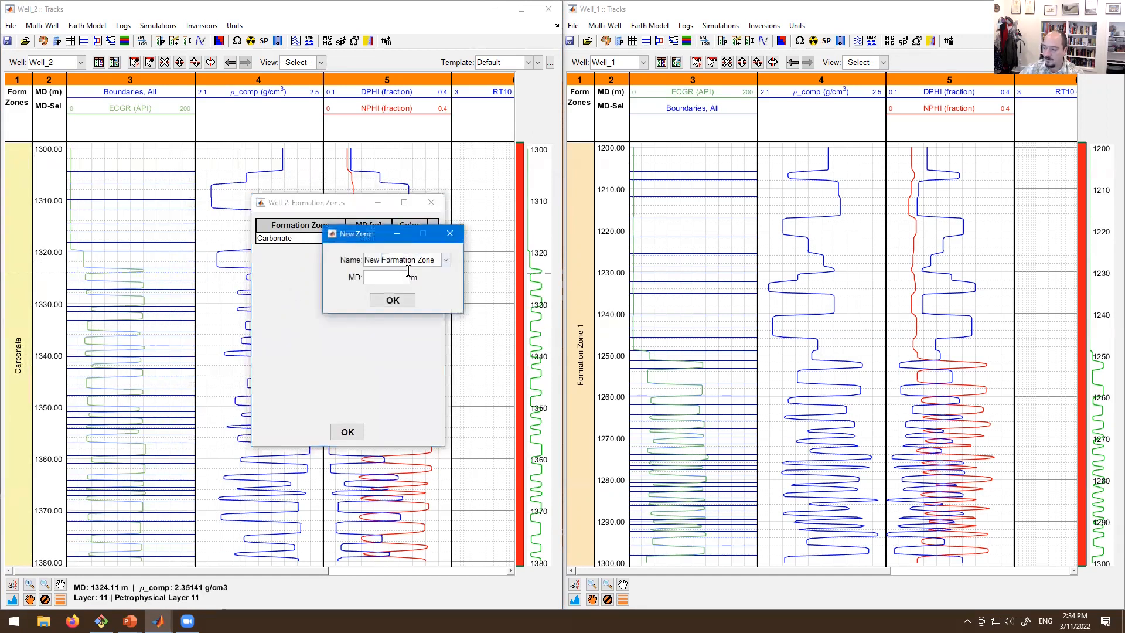
triple_click(385, 258)
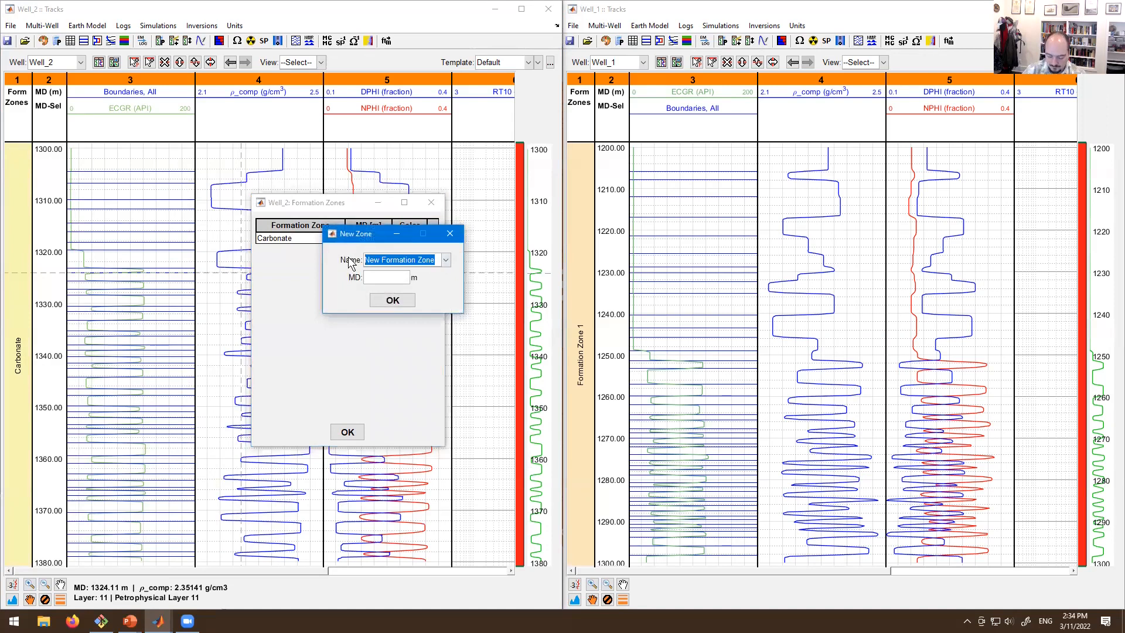
type("Shale and Sand")
key("Tab")
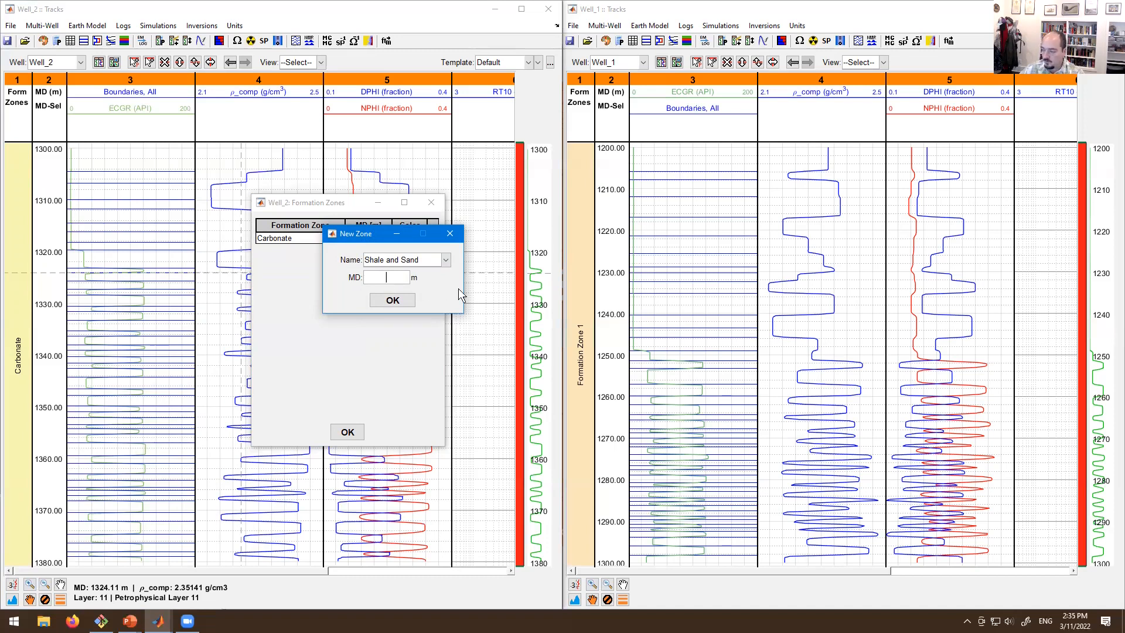
type("1322")
left_click(387, 300)
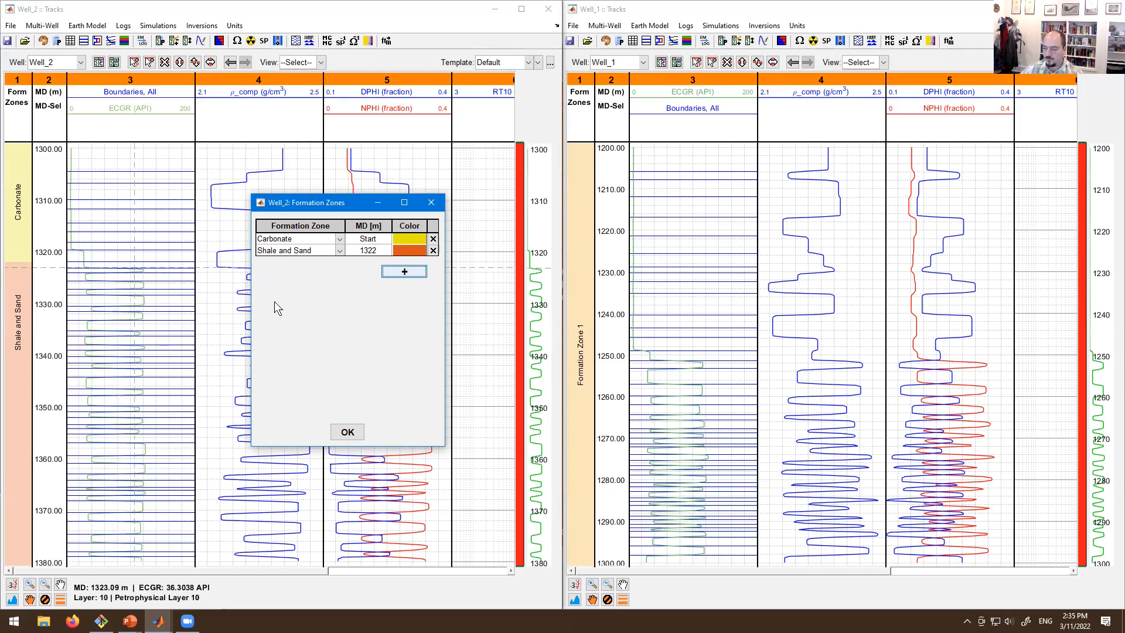
left_click(405, 249)
left_click(433, 230)
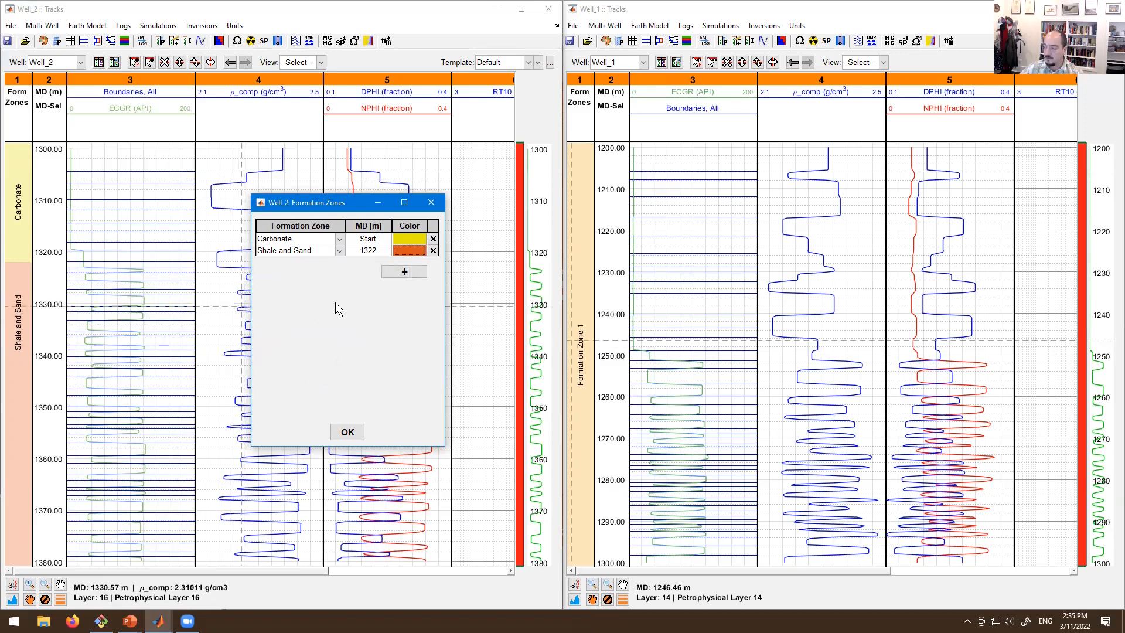
left_click(431, 203)
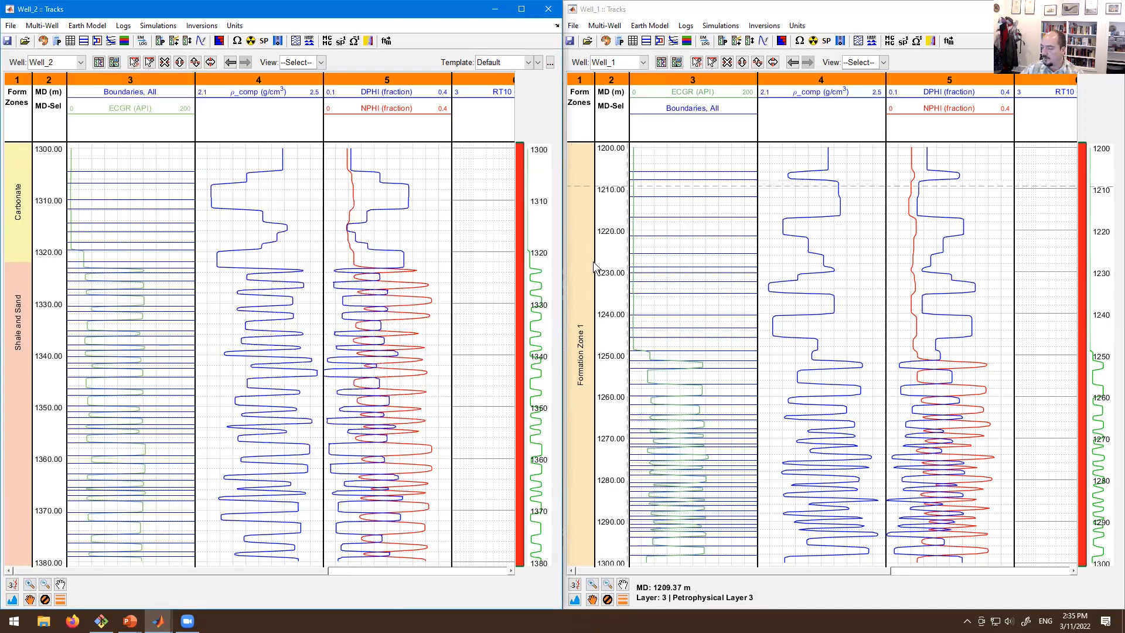
Change Well_1's initial formation zone to the existing Carbonate zone.
left_click(697, 62)
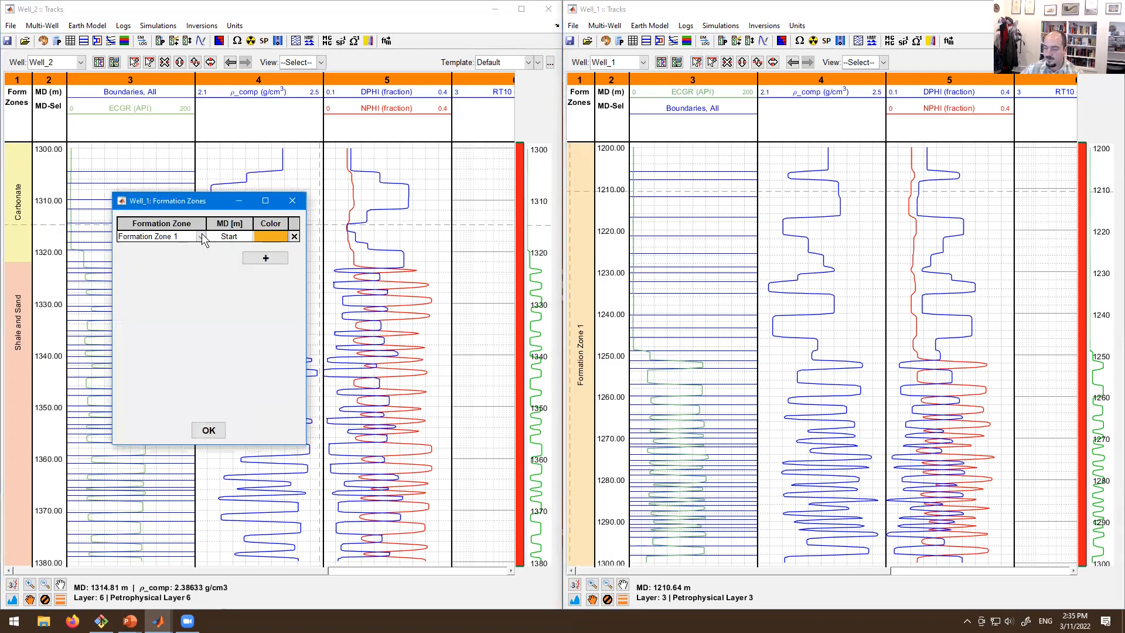
left_click(188, 236)
left_click(155, 252)
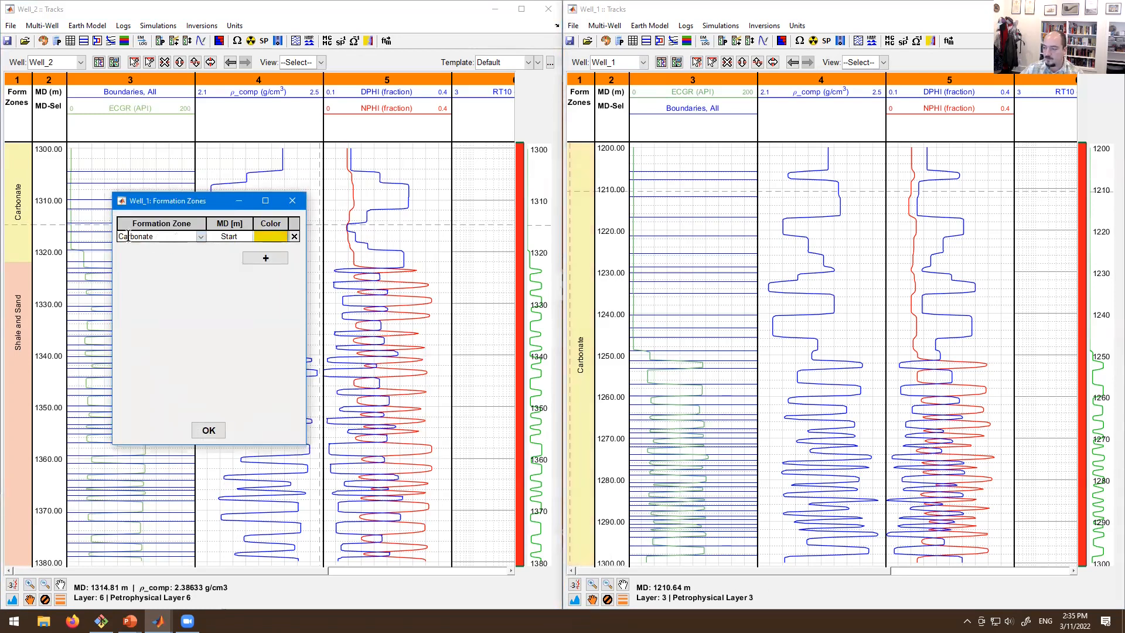
Add the existing Shale and Sand zone to Well_1 at a measured depth of 1245 m and accept the zone list.
left_click(264, 253)
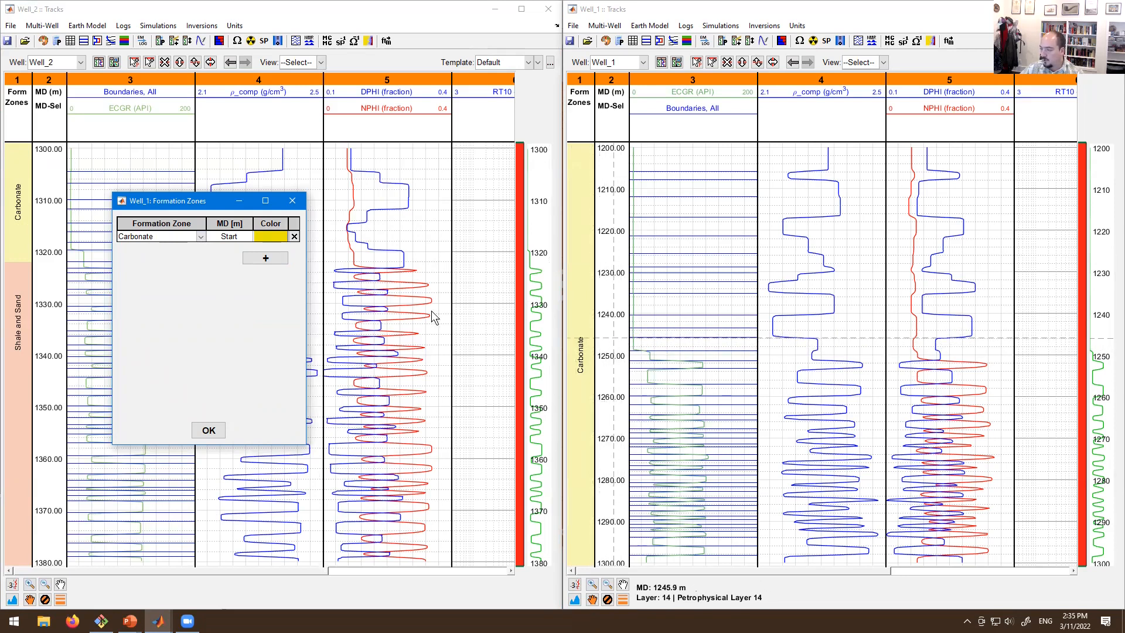
left_click(266, 258)
left_click(307, 259)
left_click(282, 280)
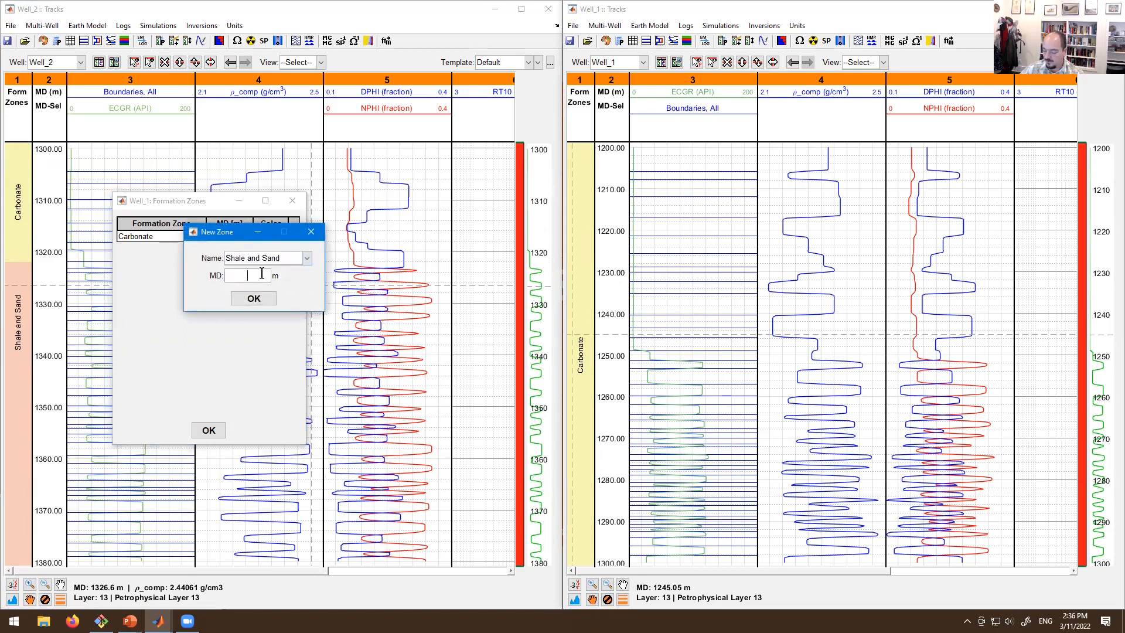
left_click(262, 273)
type("1245")
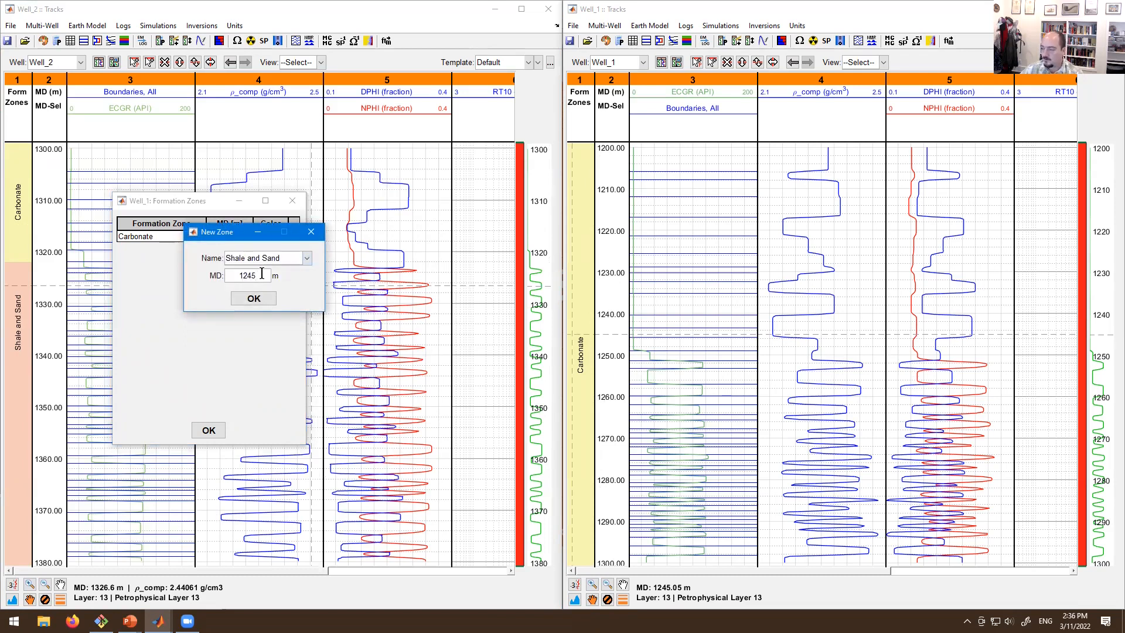
left_click(258, 300)
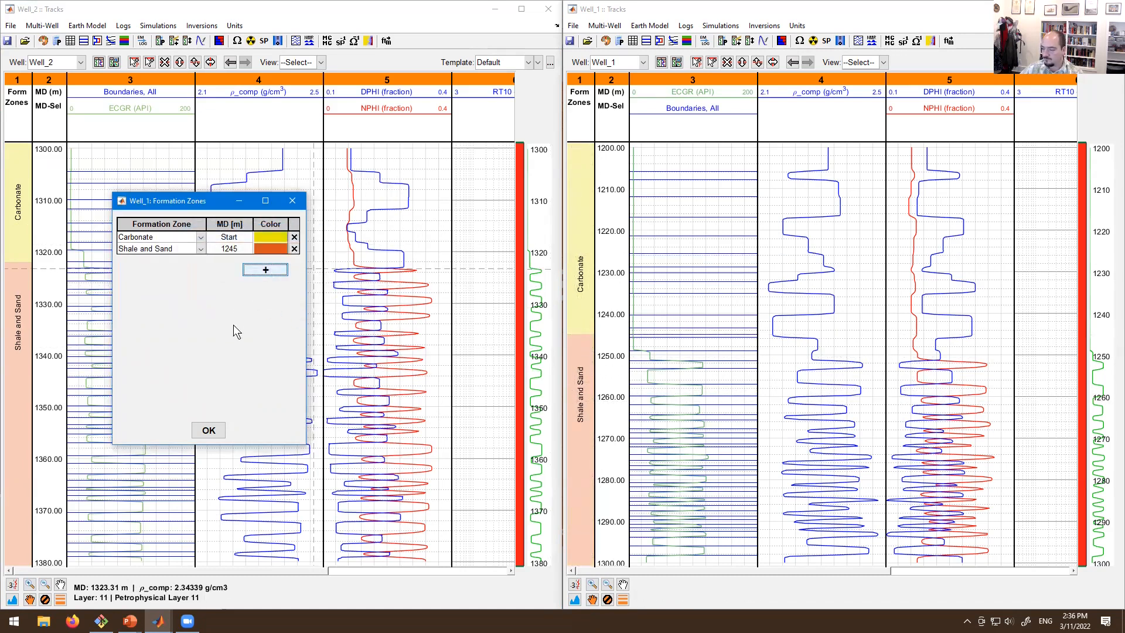
left_click(208, 430)
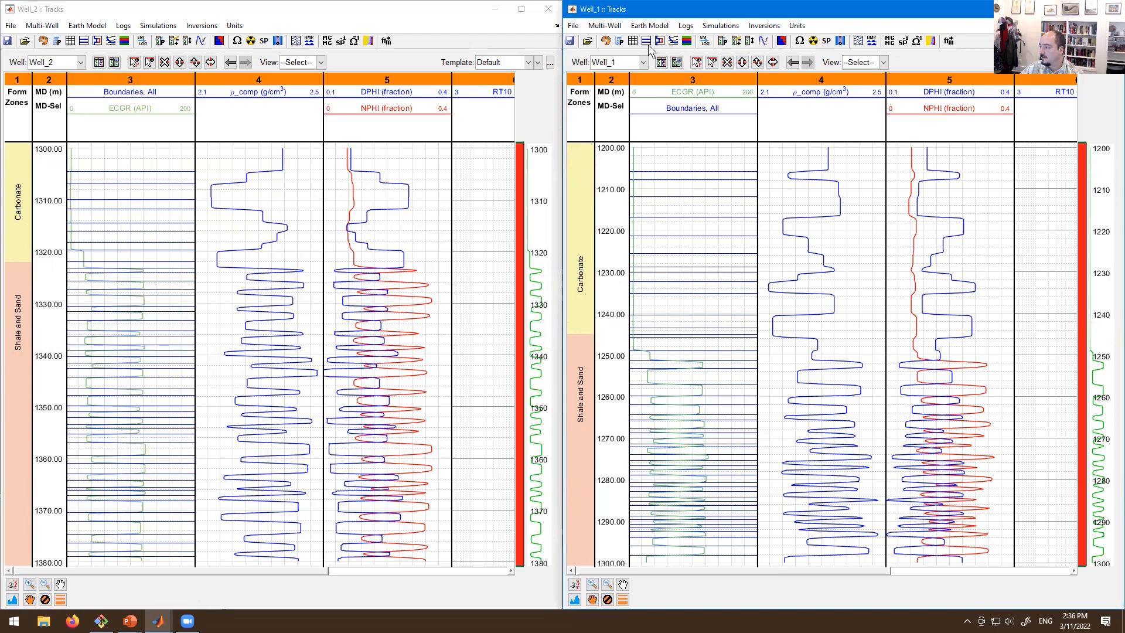
Reopen Well_1's formation zones, set the Shale and Sand start depth to 1242 m, and close the list.
left_click(687, 41)
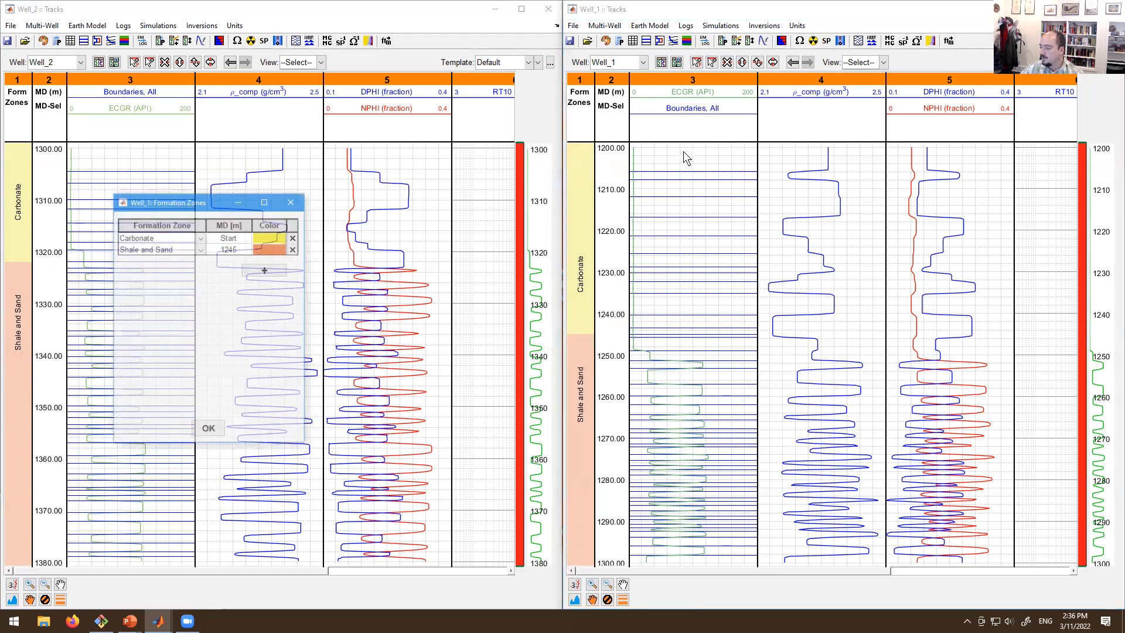
double_click(215, 248)
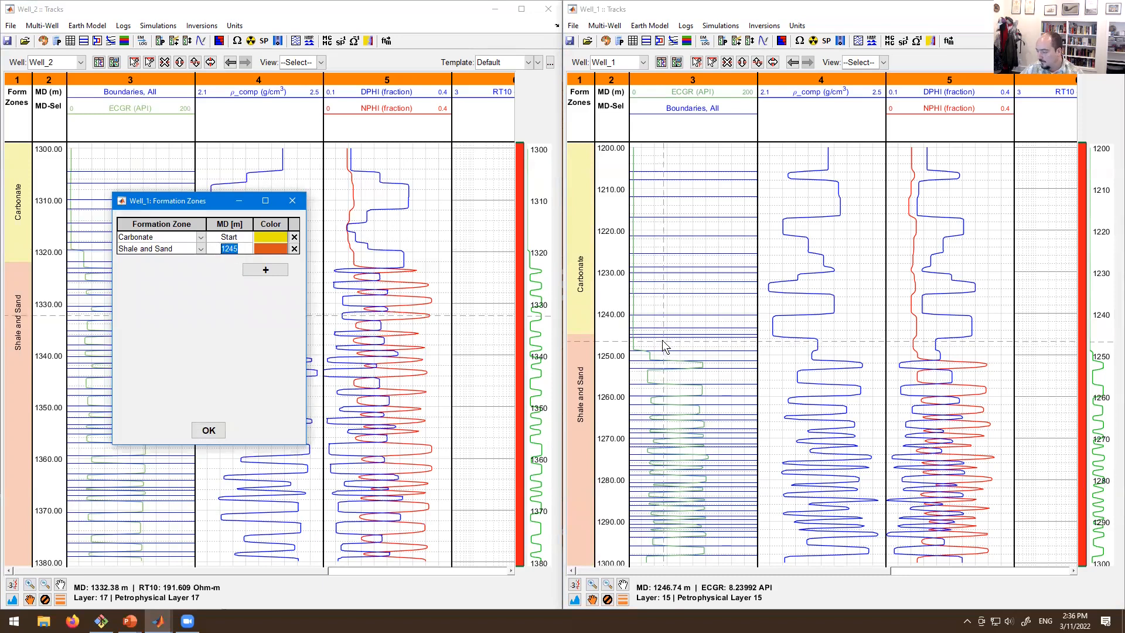
type("1242")
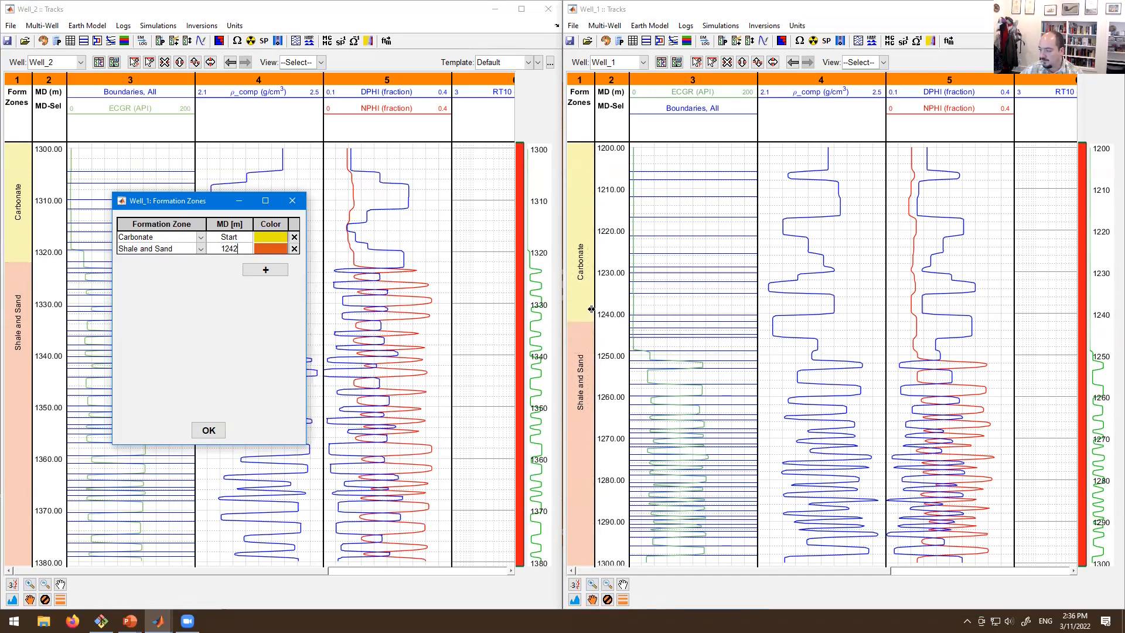
left_click(292, 200)
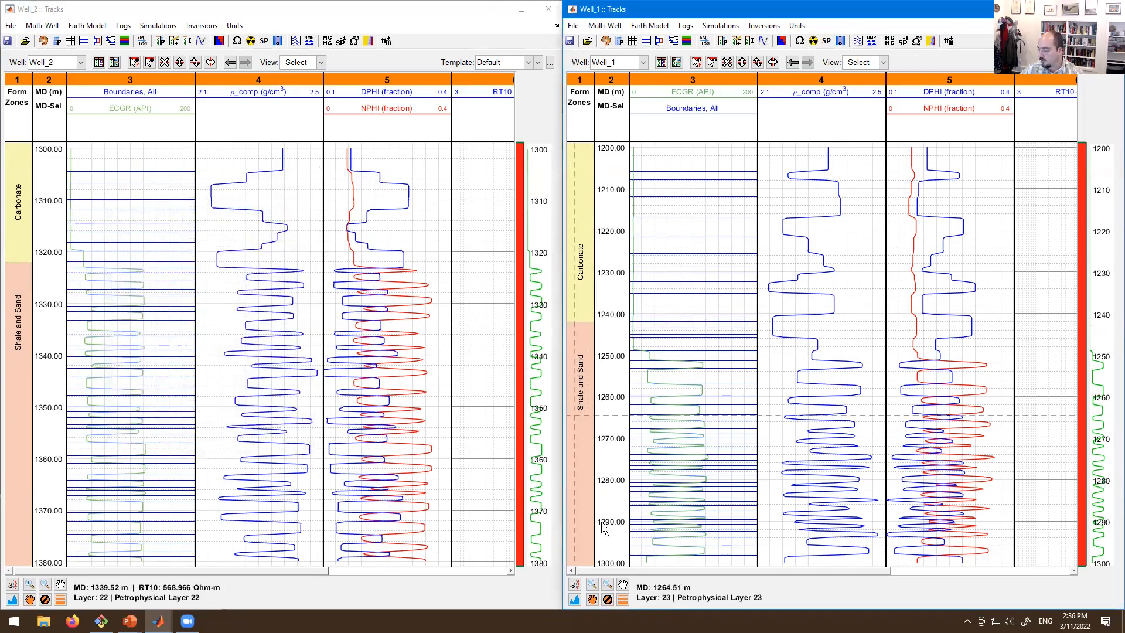
Adjust Well_1's boundary between the Carbonate and Shale and Sand zones to about 1242 m with the boundary-moving tool.
left_click(742, 62)
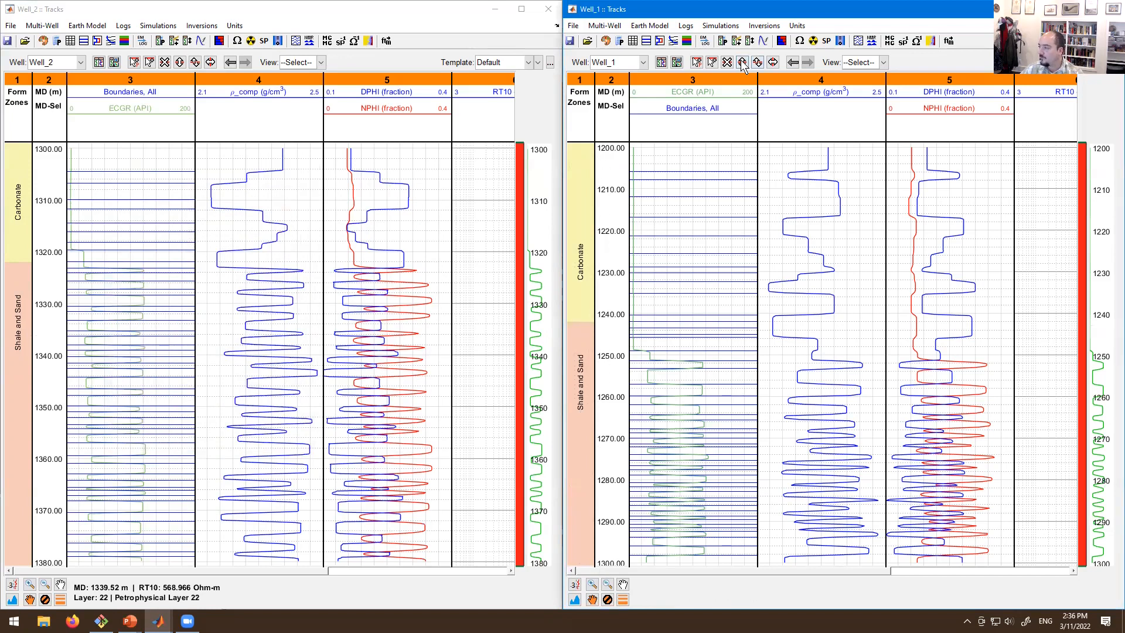
left_click(646, 323)
left_click_drag(647, 321, 648, 323)
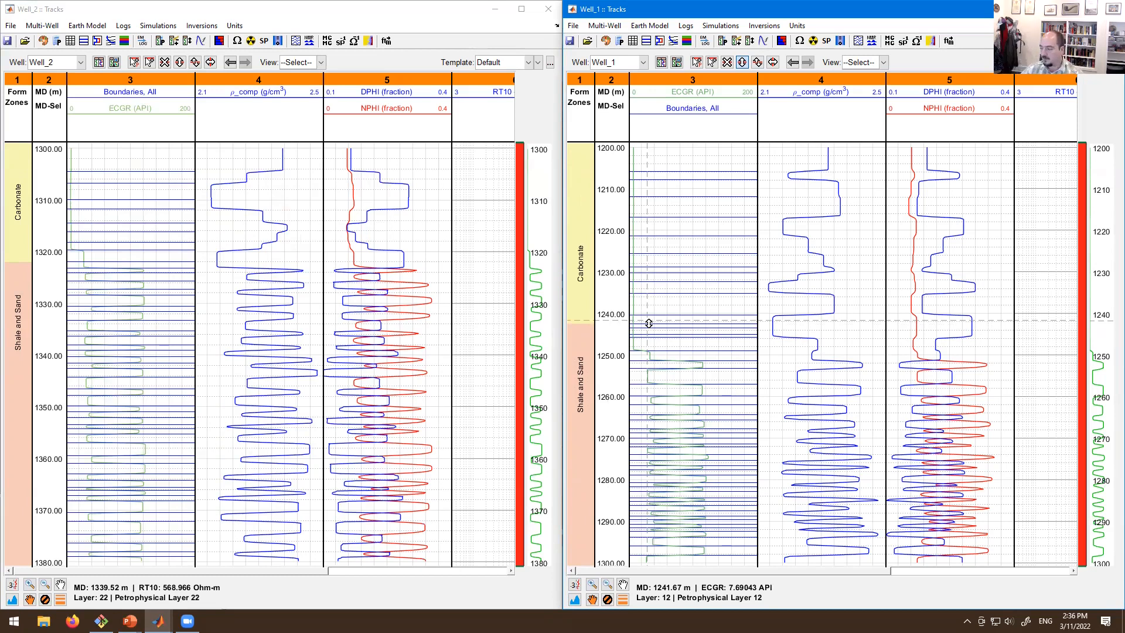
left_click_drag(648, 324, 647, 323)
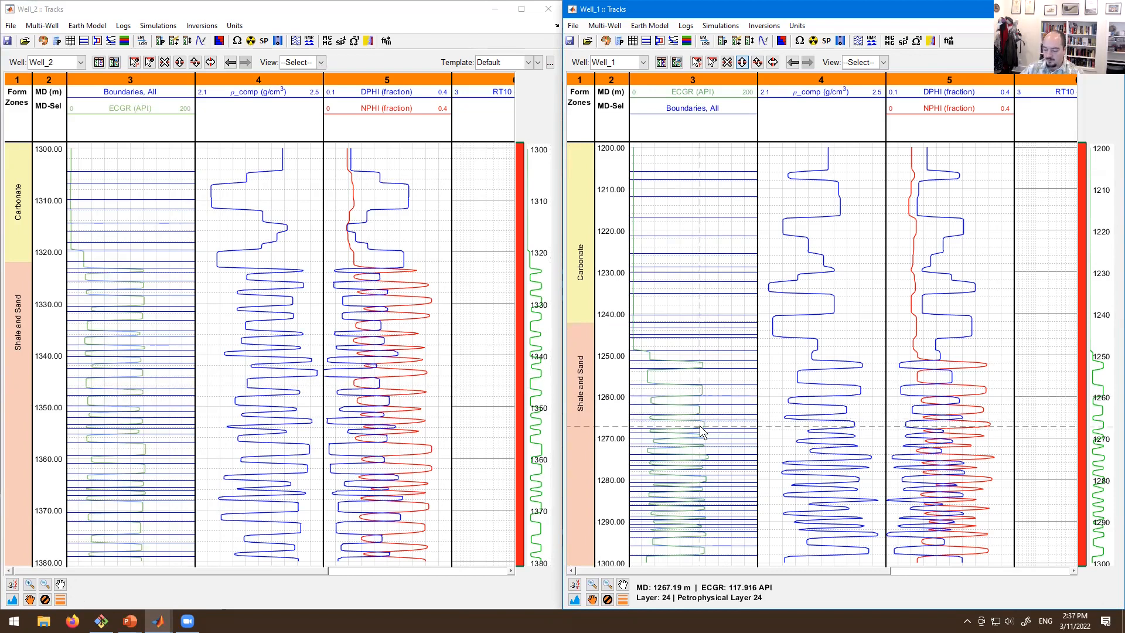
Turn on the display of log values at the cursor depth in the Well_1 tracks.
key("XF86AudioLowerVolume")
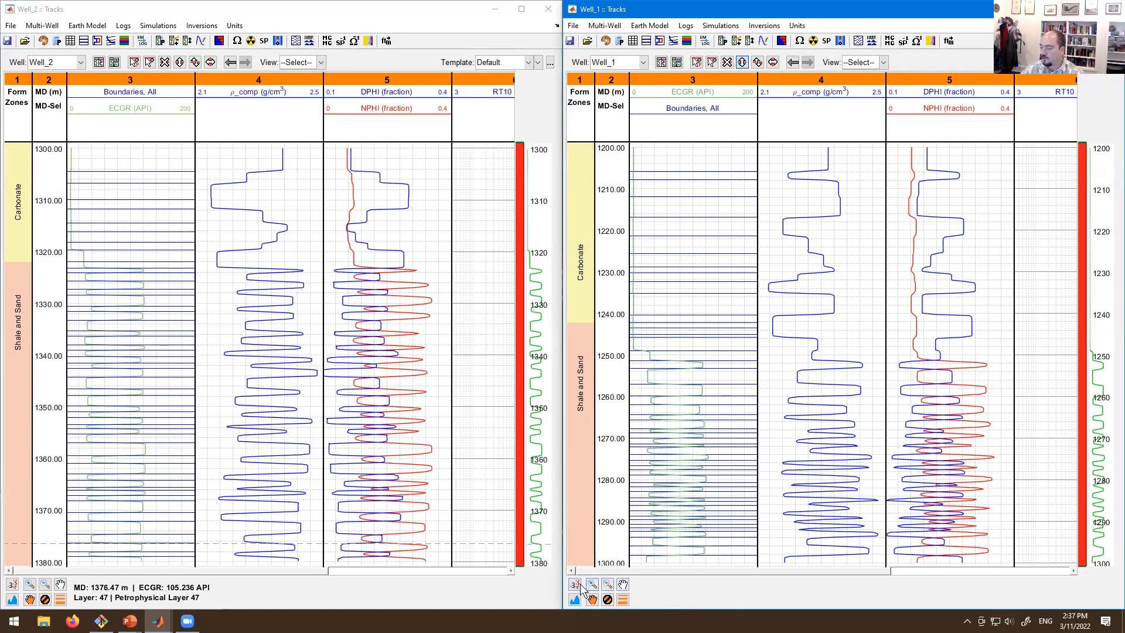
left_click(742, 62)
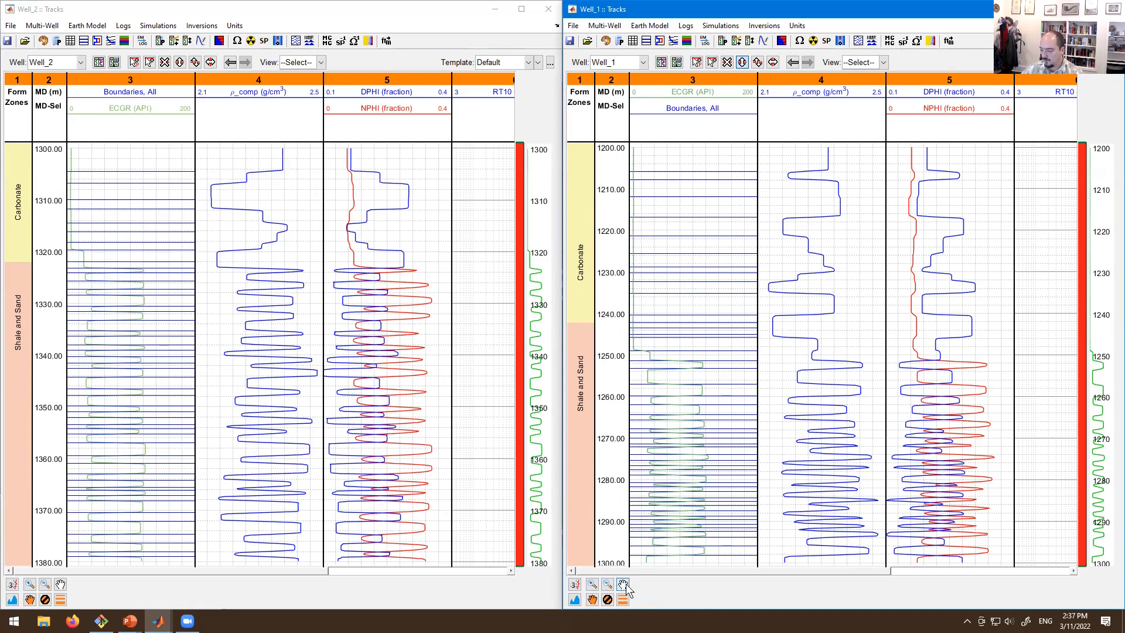
left_click(574, 584)
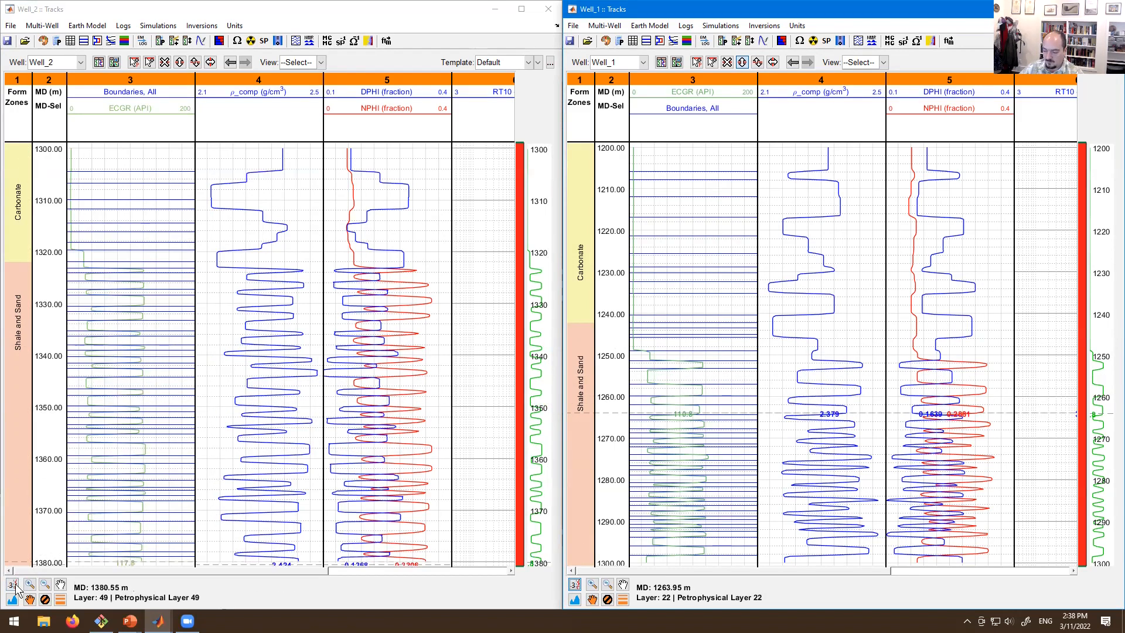
Turn off the horizontal cursor line in Well_2's track display settings.
left_click(237, 495)
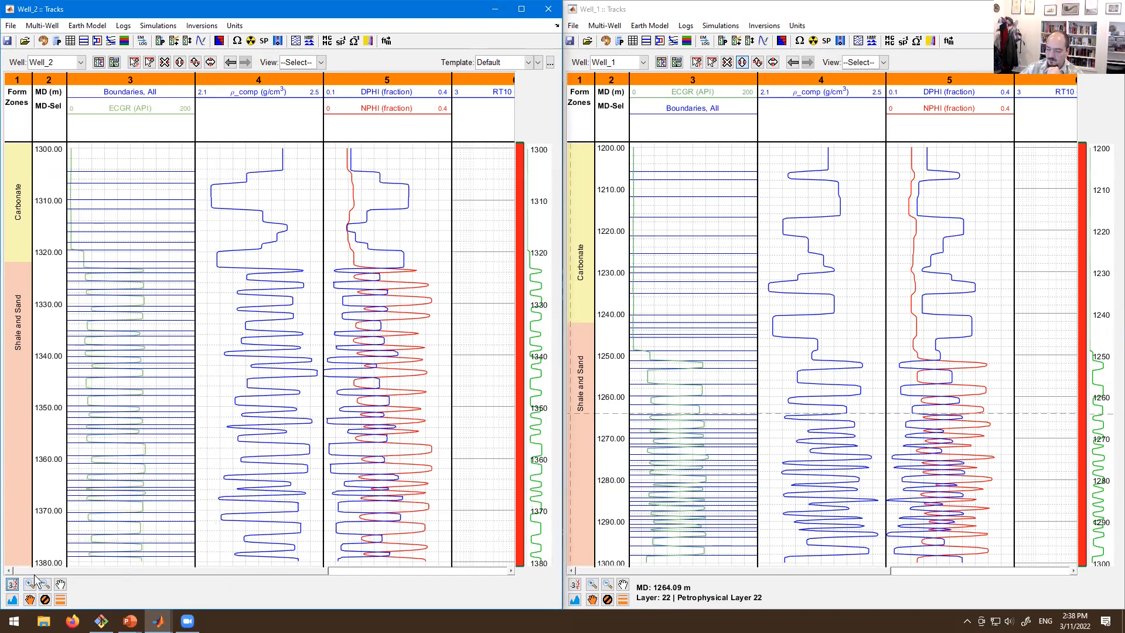
left_click(114, 62)
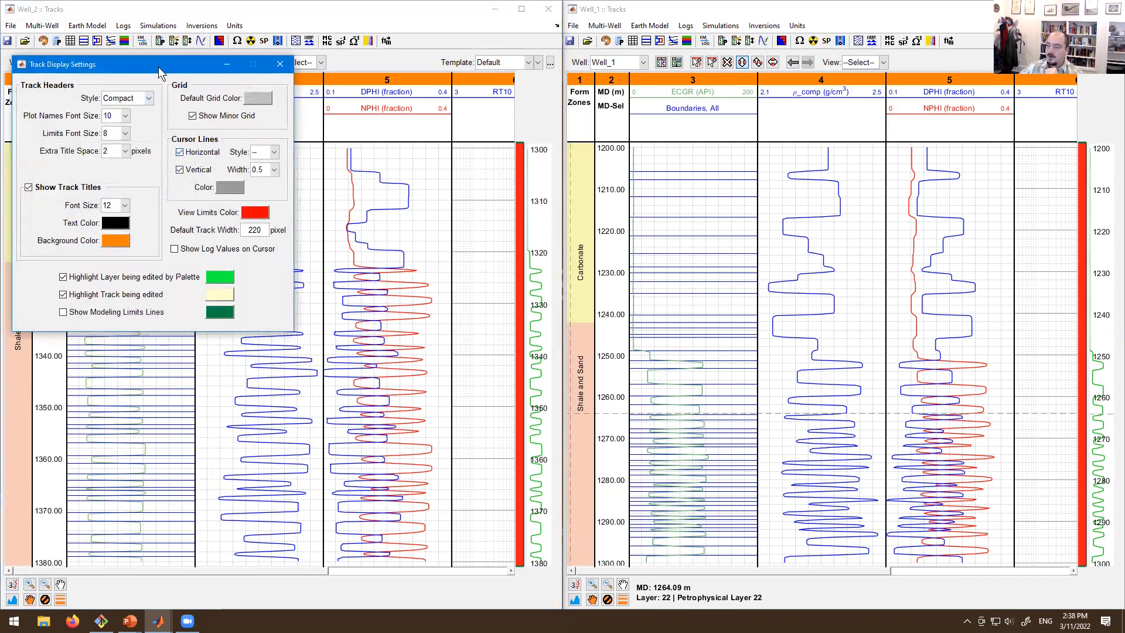
left_click_drag(159, 67, 347, 197)
left_click(368, 283)
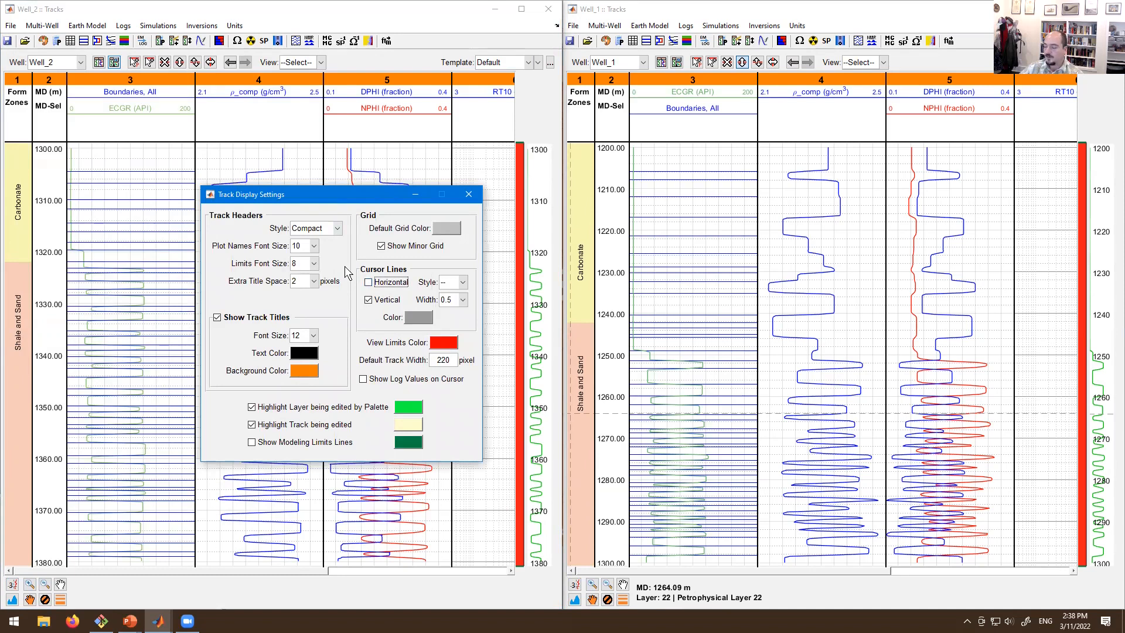
left_click(471, 198)
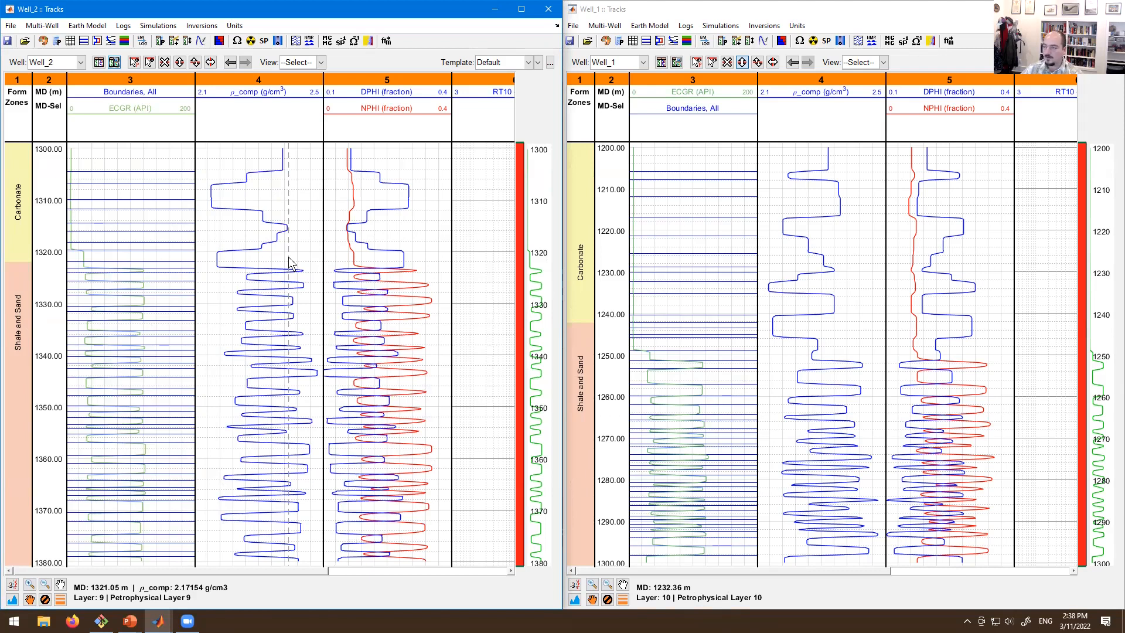
Set the track title background colour to green in Well_2's display settings and reopen the Well_2 tracks.
left_click(114, 62)
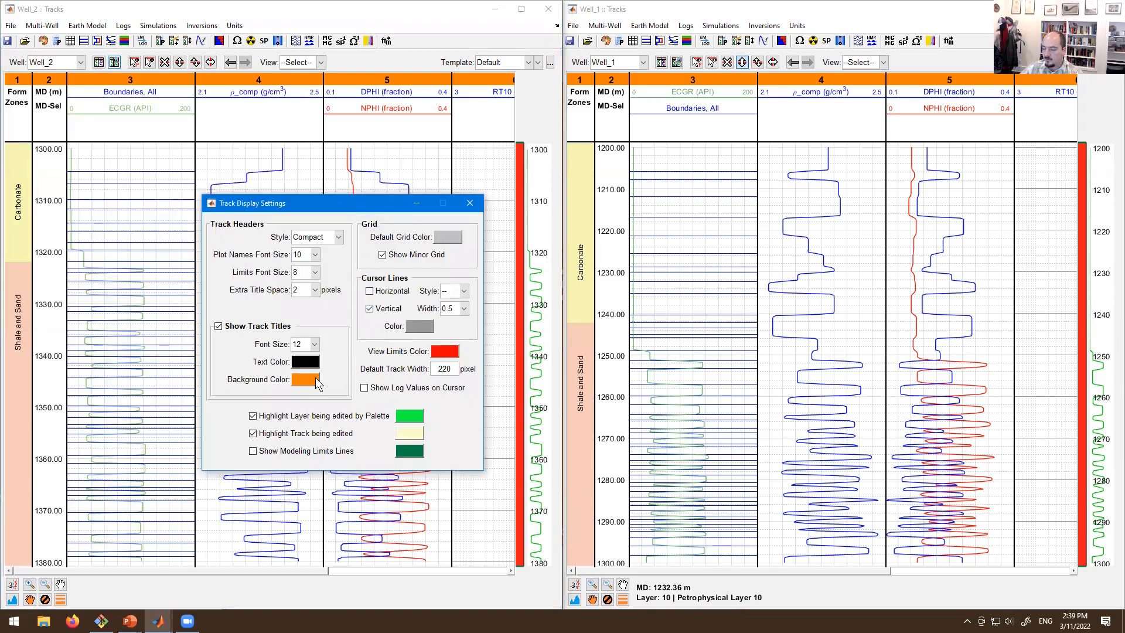
left_click(317, 381)
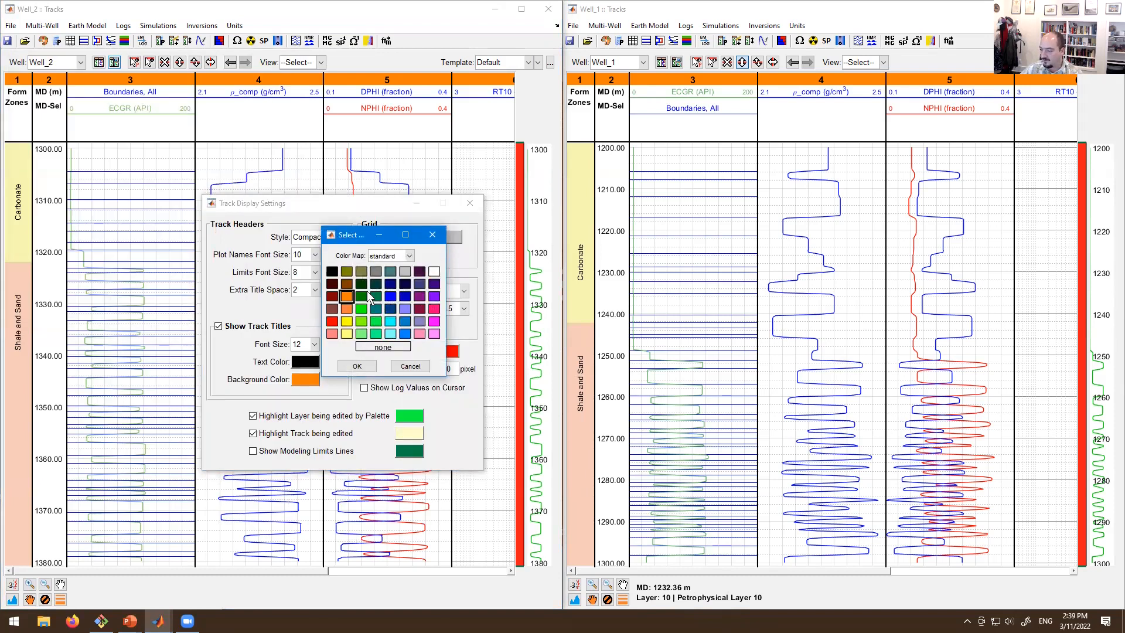
left_click(361, 308)
left_click(357, 365)
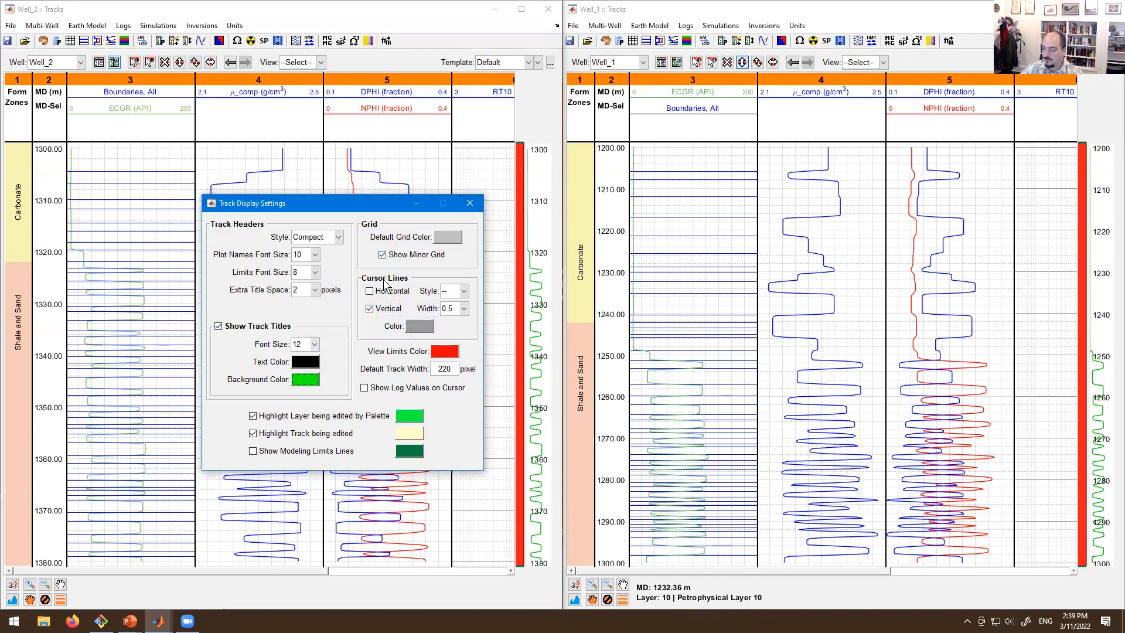
left_click(467, 207)
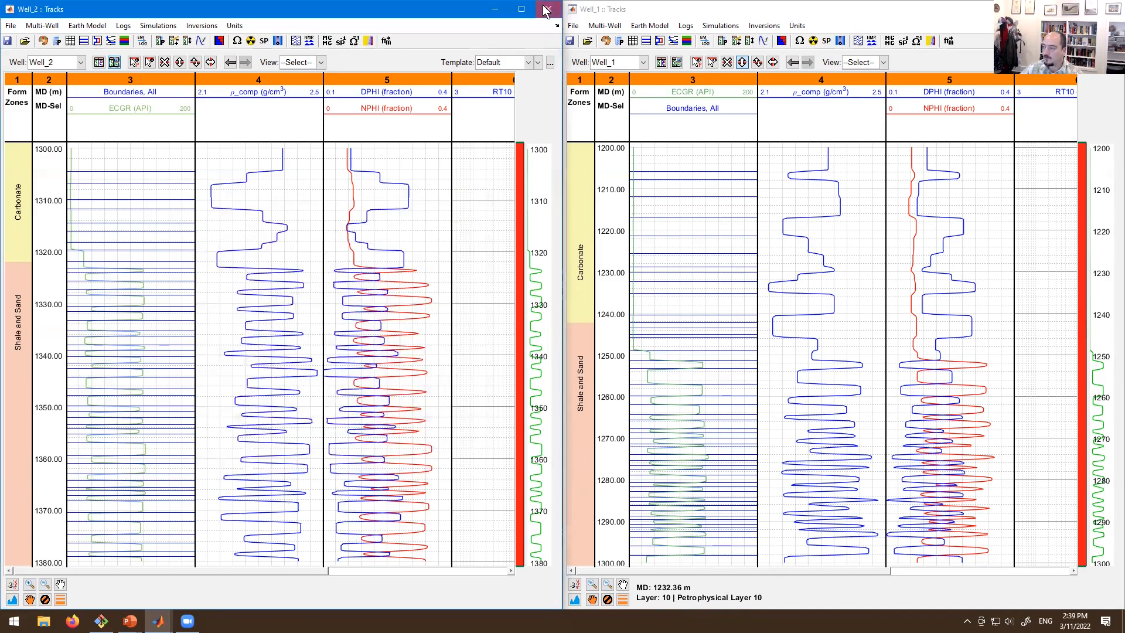
left_click(549, 9)
left_click(58, 94)
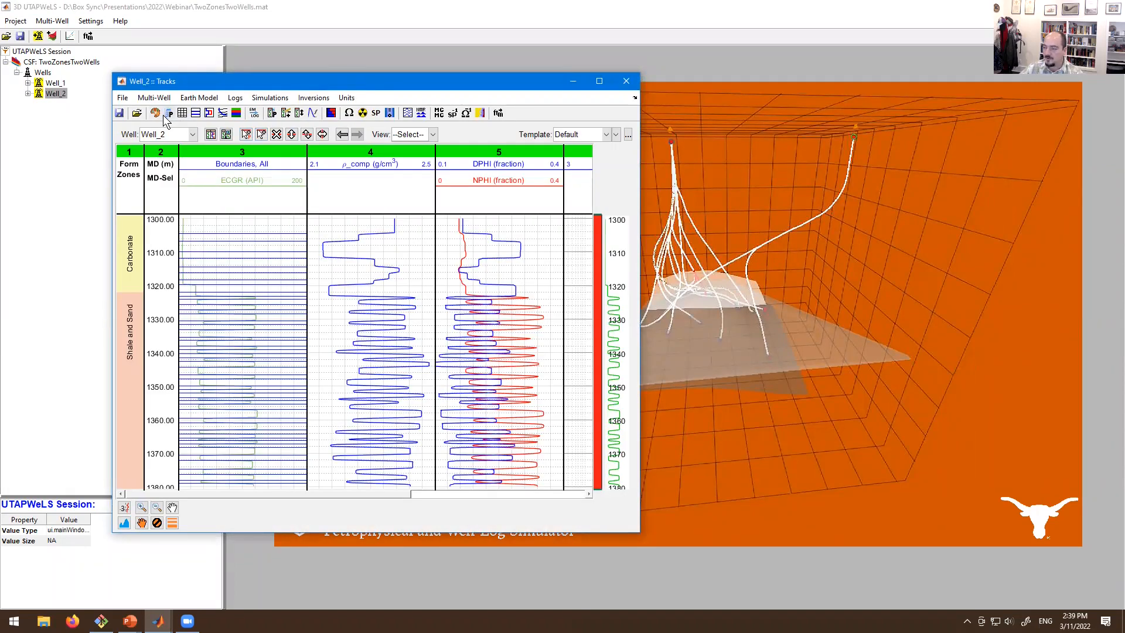
Set Well_2's track title background colour to orange and close its tracks window to reload it.
left_click(227, 136)
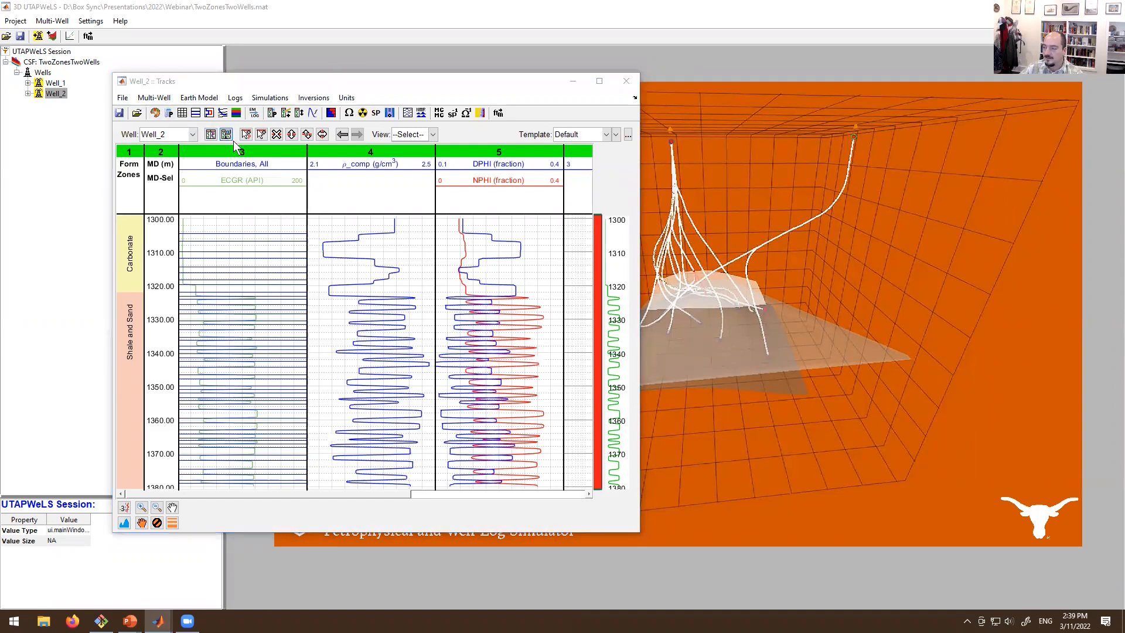
left_click(232, 308)
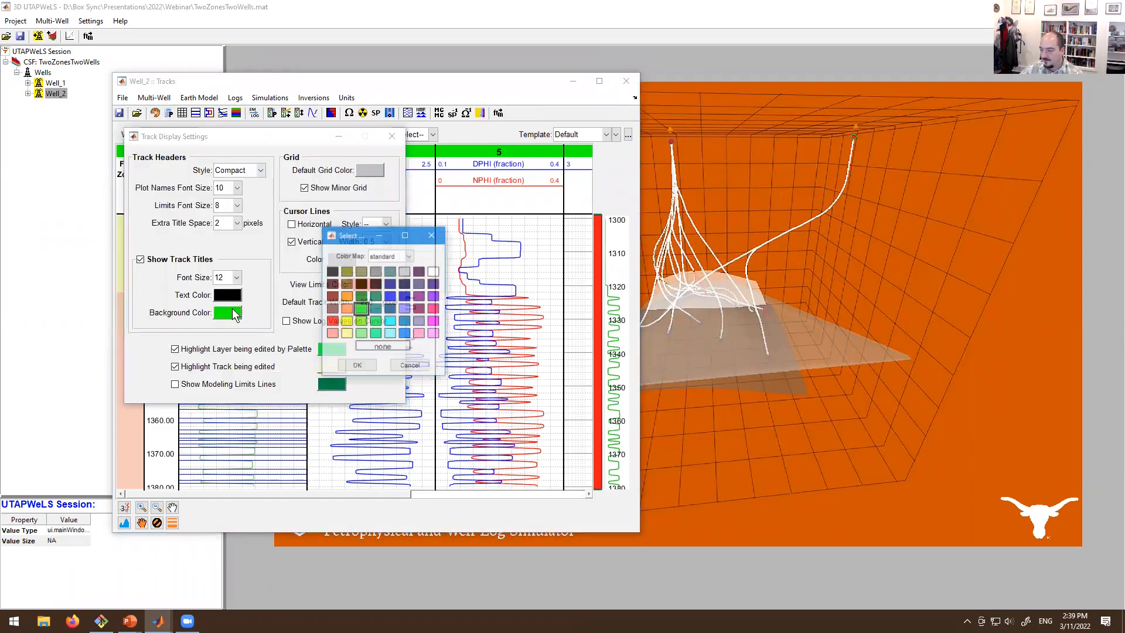
left_click(345, 310)
left_click(356, 365)
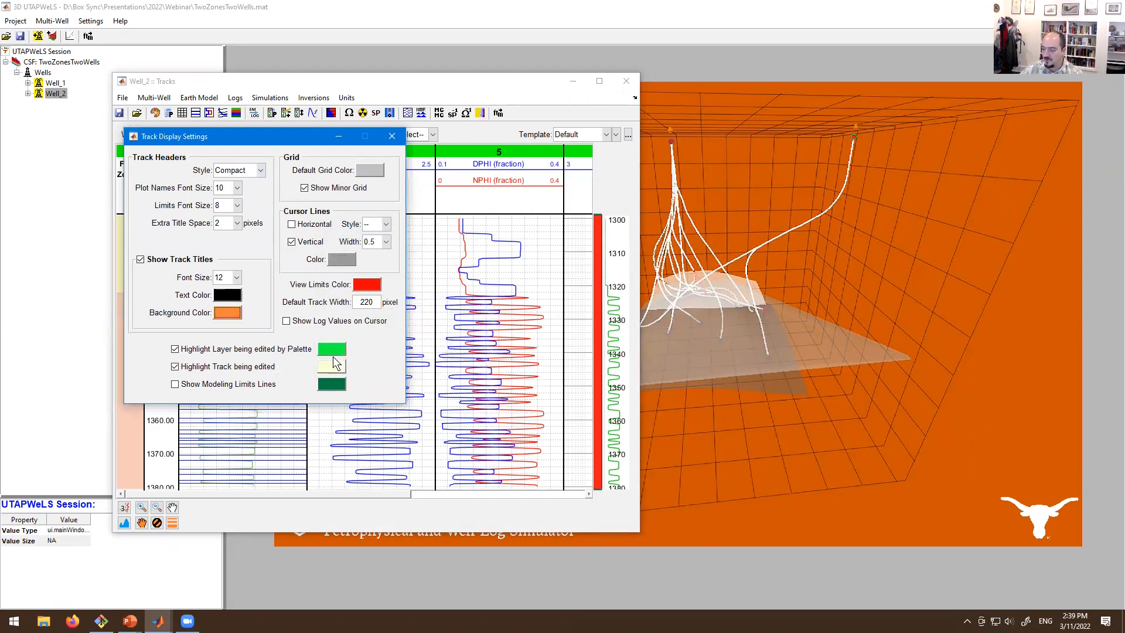
left_click(392, 135)
left_click(625, 81)
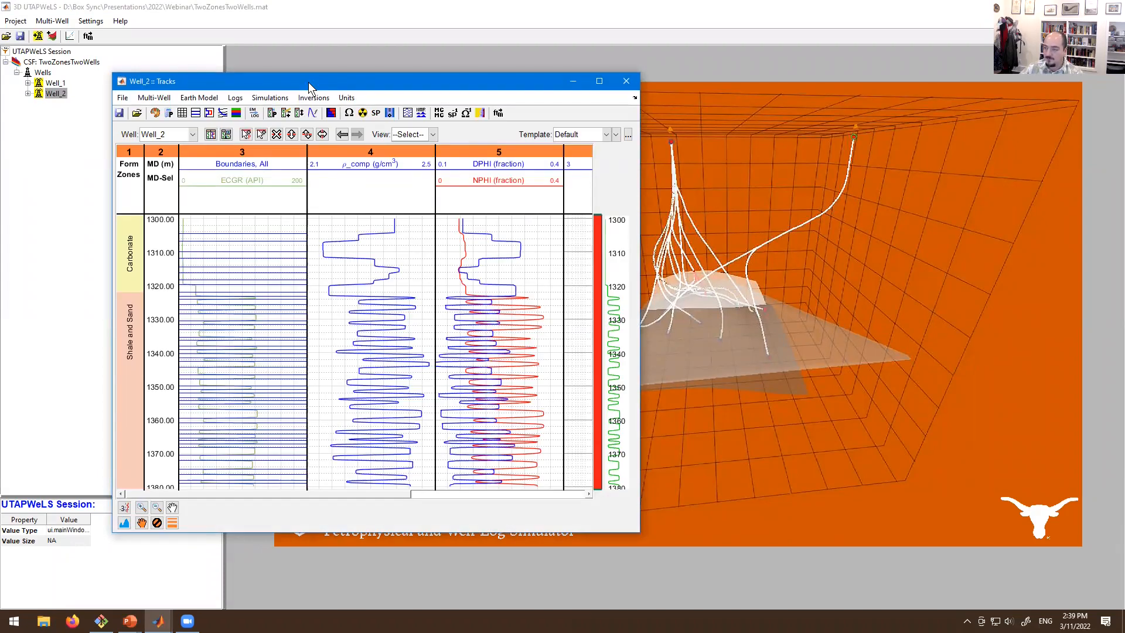
Arrange the Well_2 and Well_1 tracks windows side by side.
left_click_drag(308, 82, 6, 94)
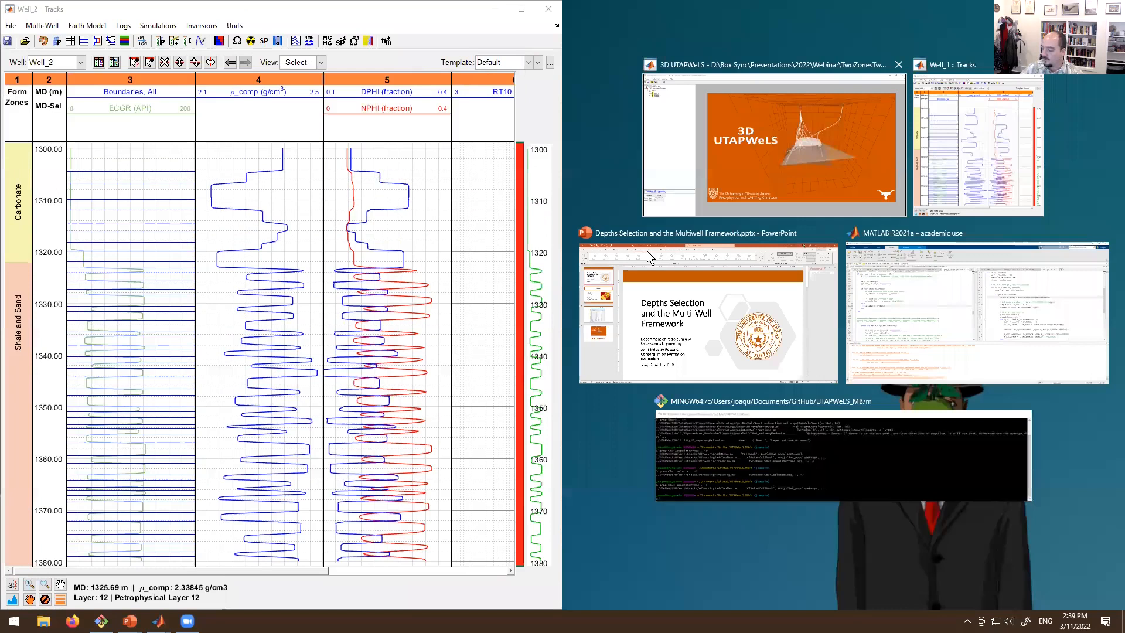
key("Right")
key("Return")
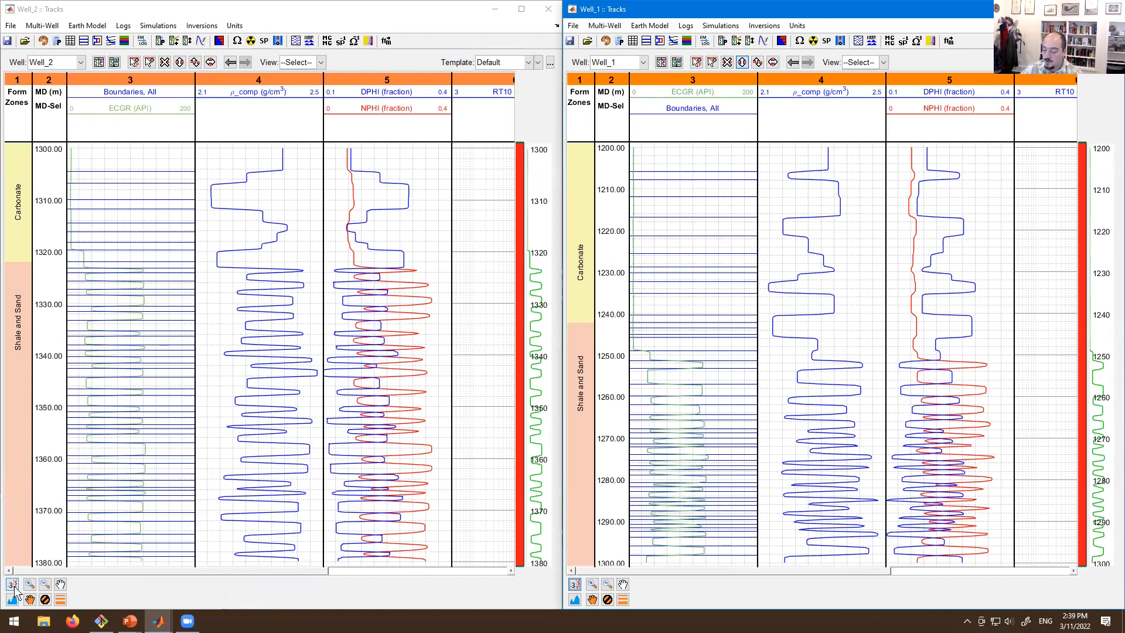
Plot a histogram of Well_2's ECGR log over the Carbonate interval from about 1300 to 1319 m, and close it.
left_click(31, 585)
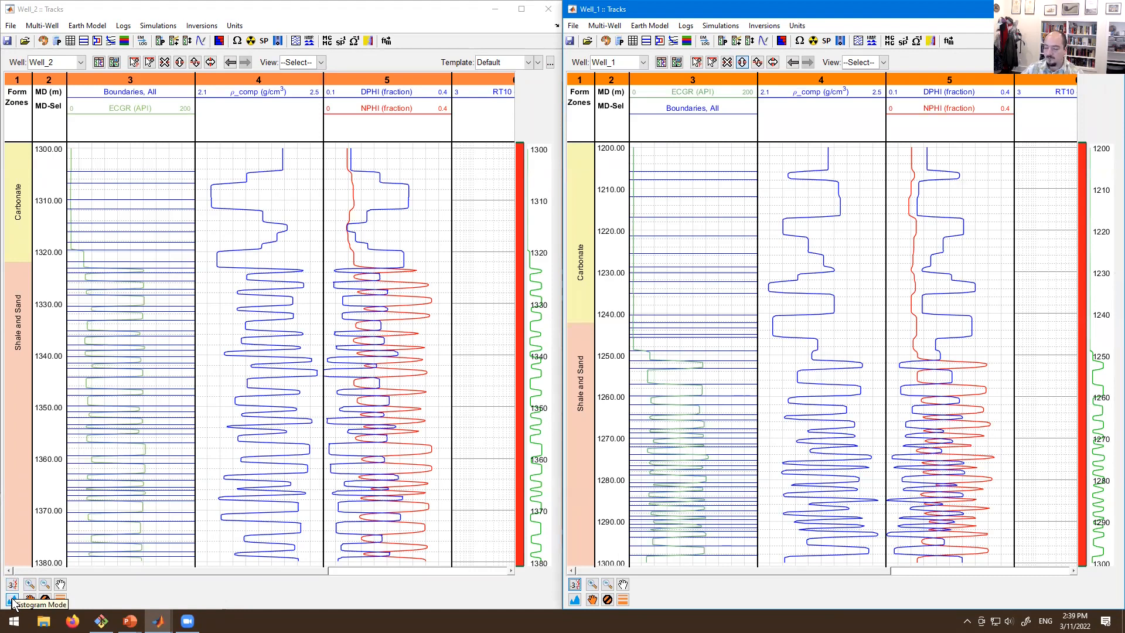
left_click(13, 600)
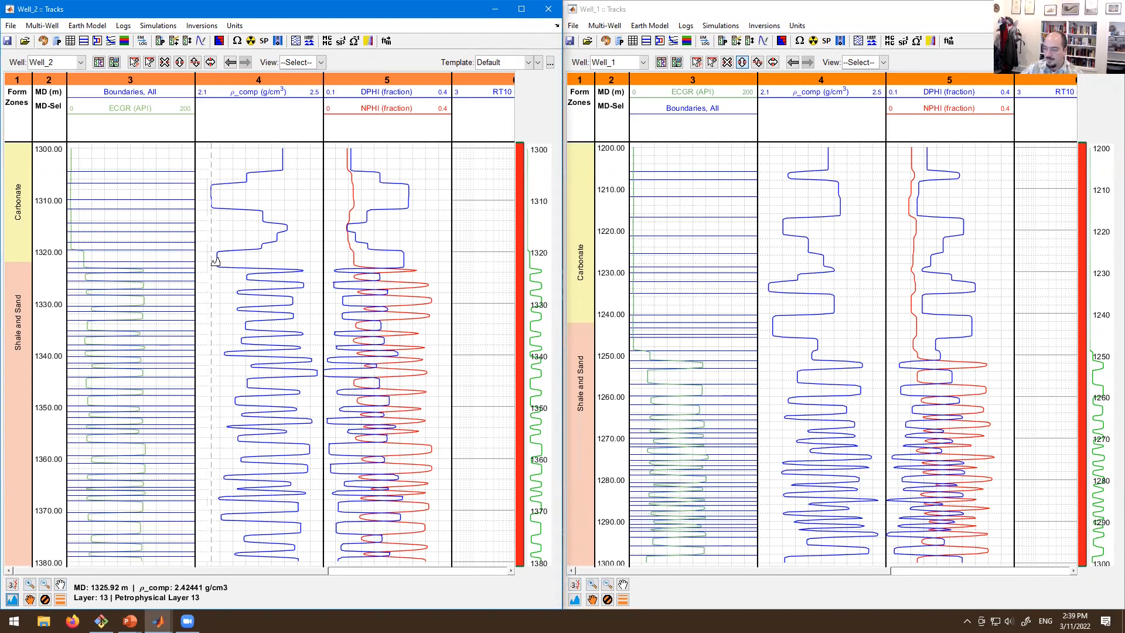
left_click_drag(129, 147, 137, 248)
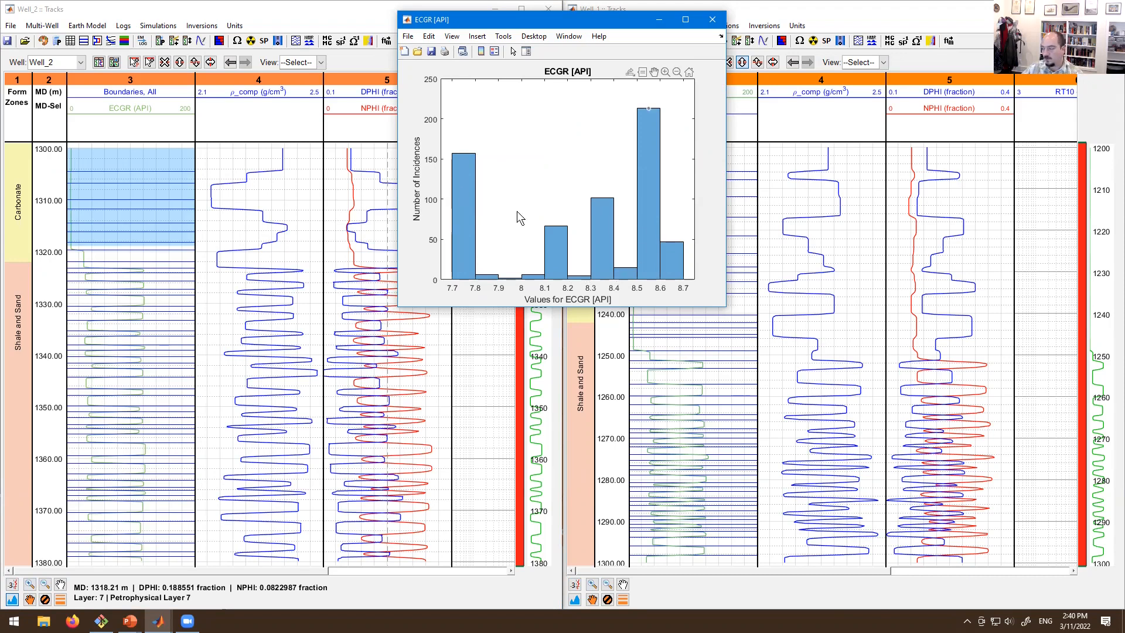
left_click(713, 19)
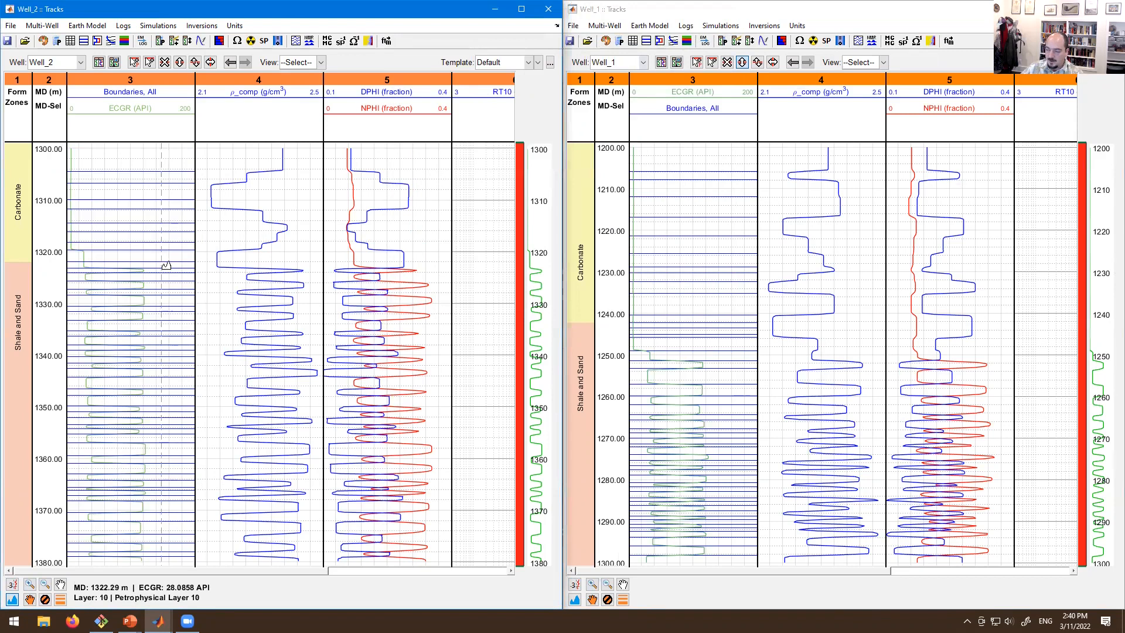
Plot a histogram of Well_2's ECGR log over the Shale and Sand interval from about 1321 to 1378 m, and close it.
left_click_drag(168, 273, 138, 553)
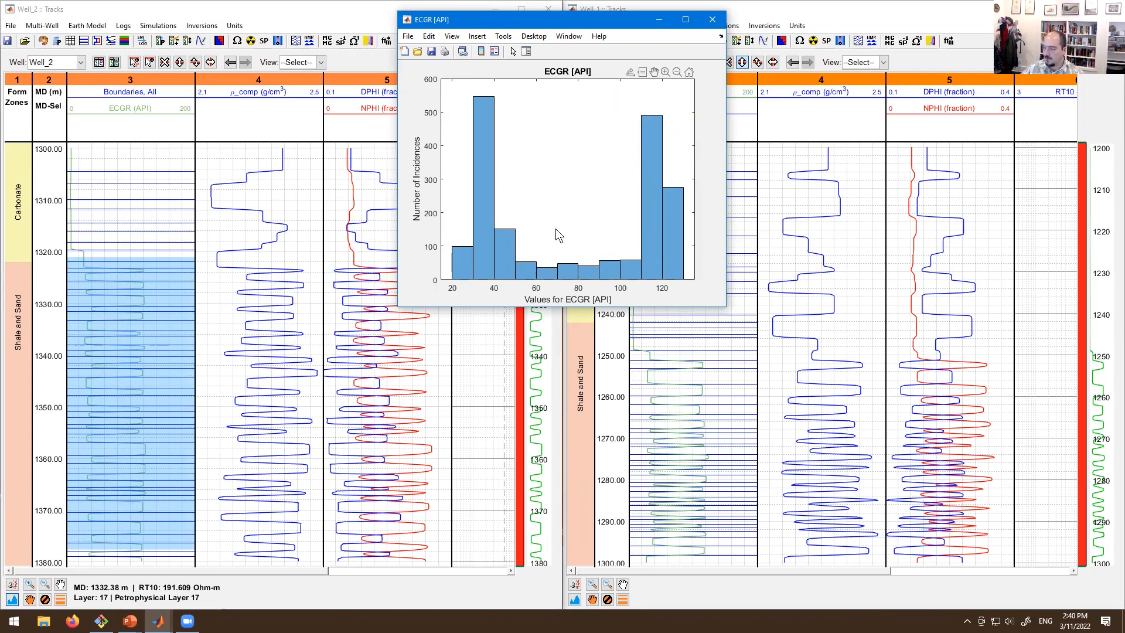
mouse_move(482, 251)
left_click(712, 20)
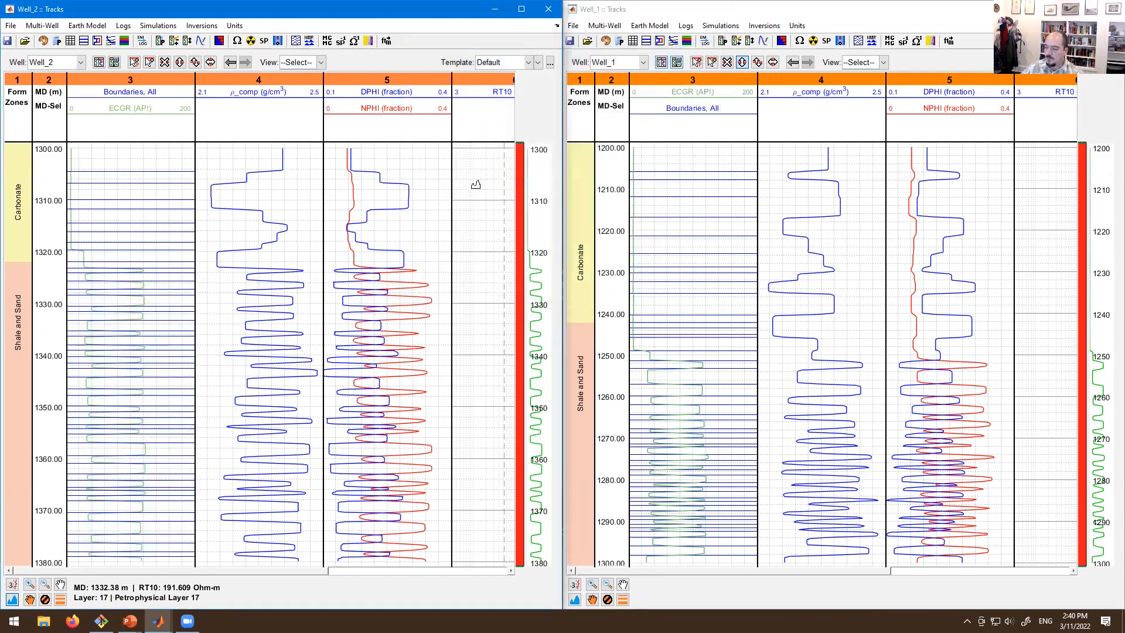
View Well_2 histograms of ρ_comp over about 1334 to 1351 m and of DPHI and NPHI over about 1322 to 1354 m.
mouse_move(222, 325)
left_mouse_down()
mouse_move(227, 398)
mouse_move(245, 400)
left_mouse_up()
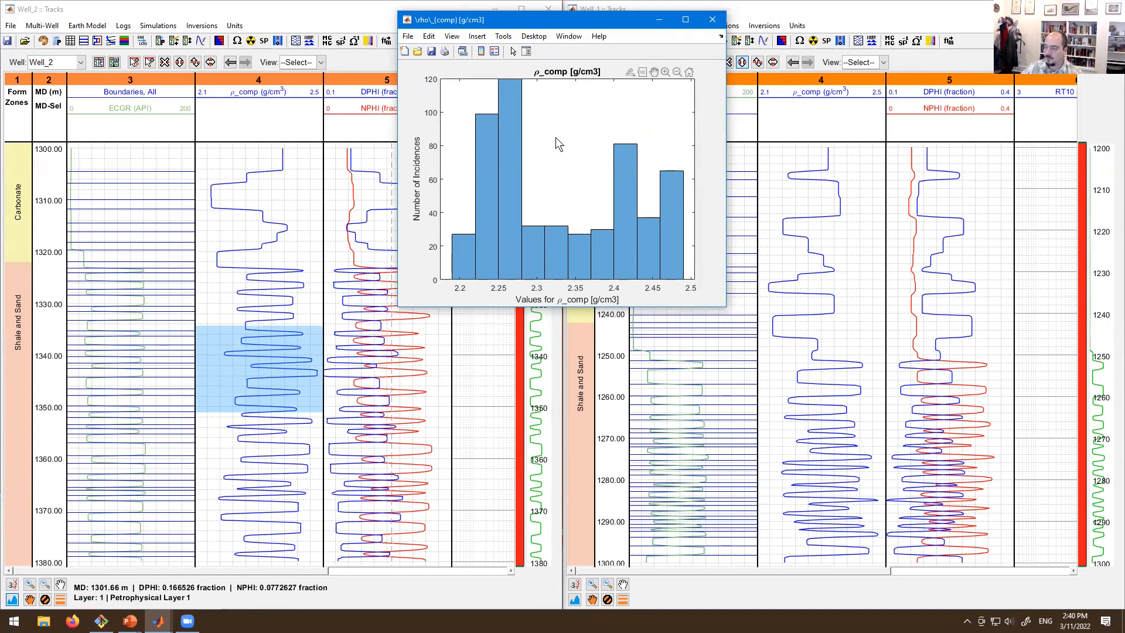
left_click(713, 20)
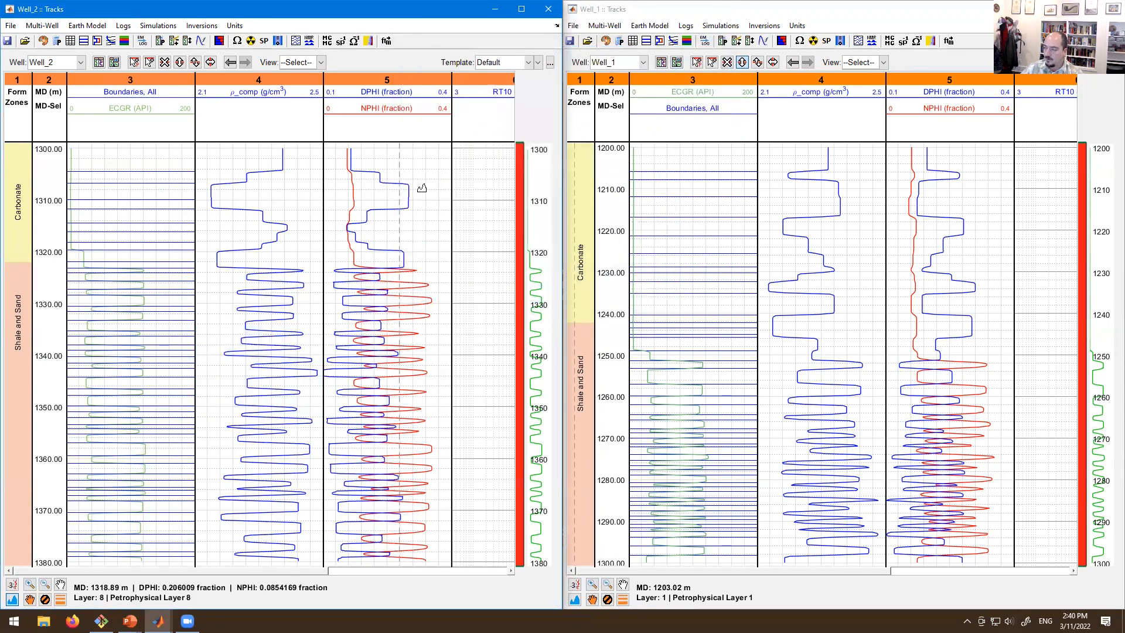
left_click_drag(434, 264, 429, 426)
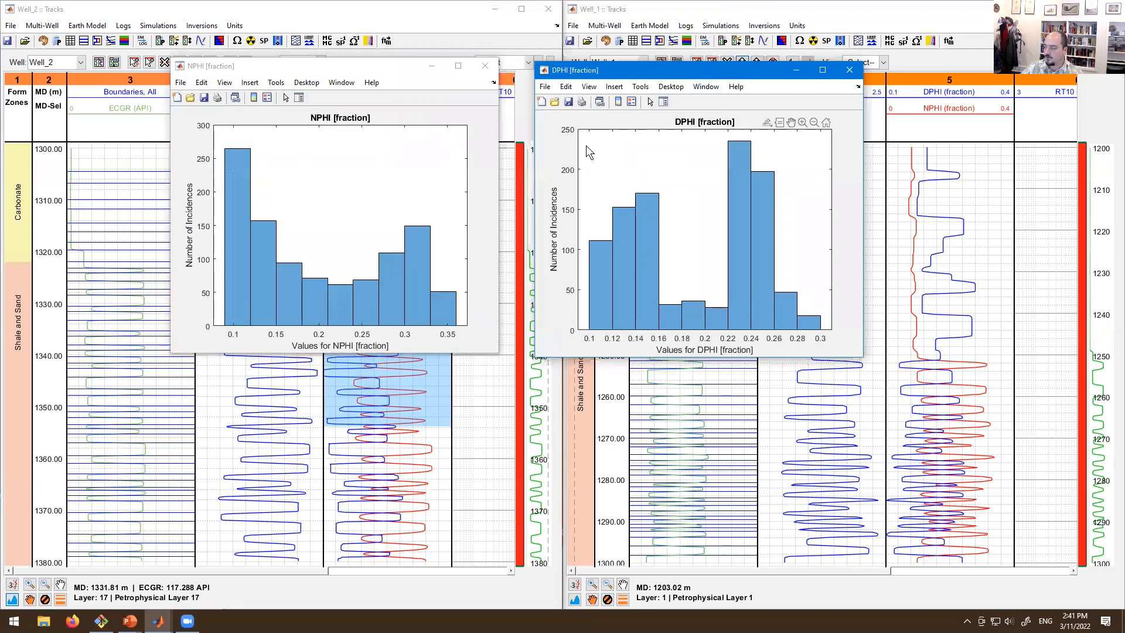
left_click(485, 65)
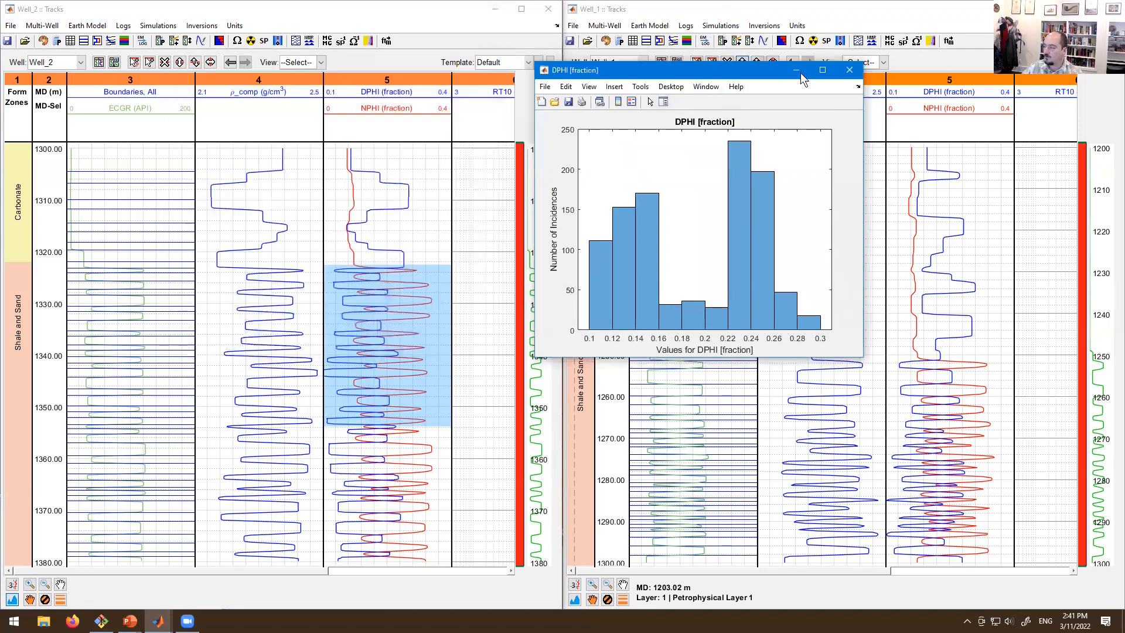
left_click(851, 72)
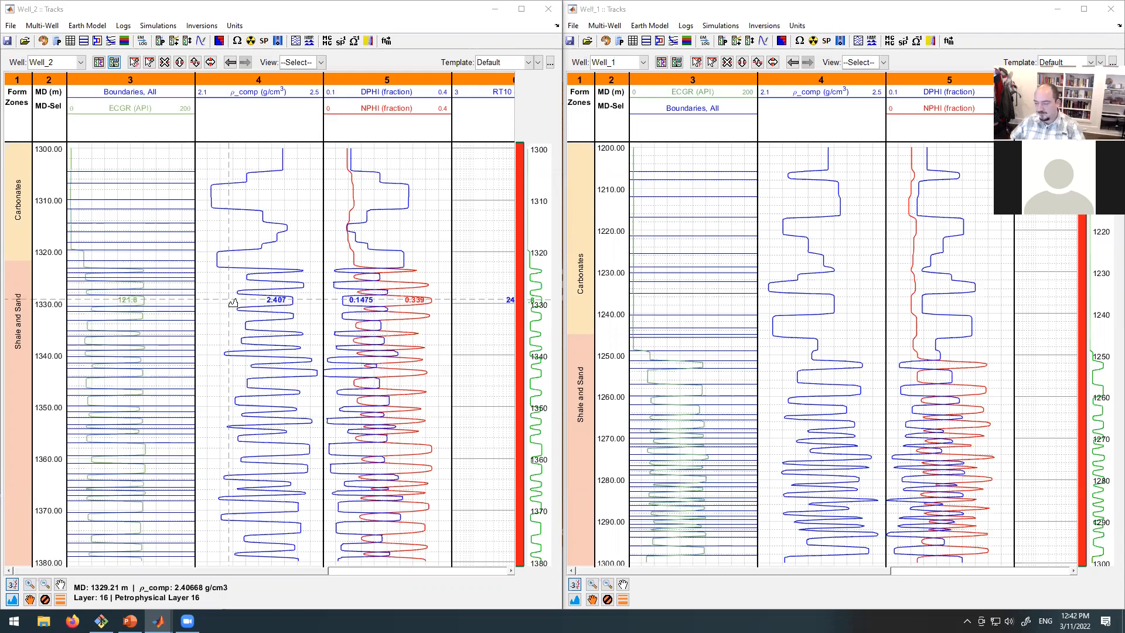
Select Well_2 measured depths of about 1324 to 1345 m and 1356 to 1370 m, and clear the depth selection.
left_click(30, 599)
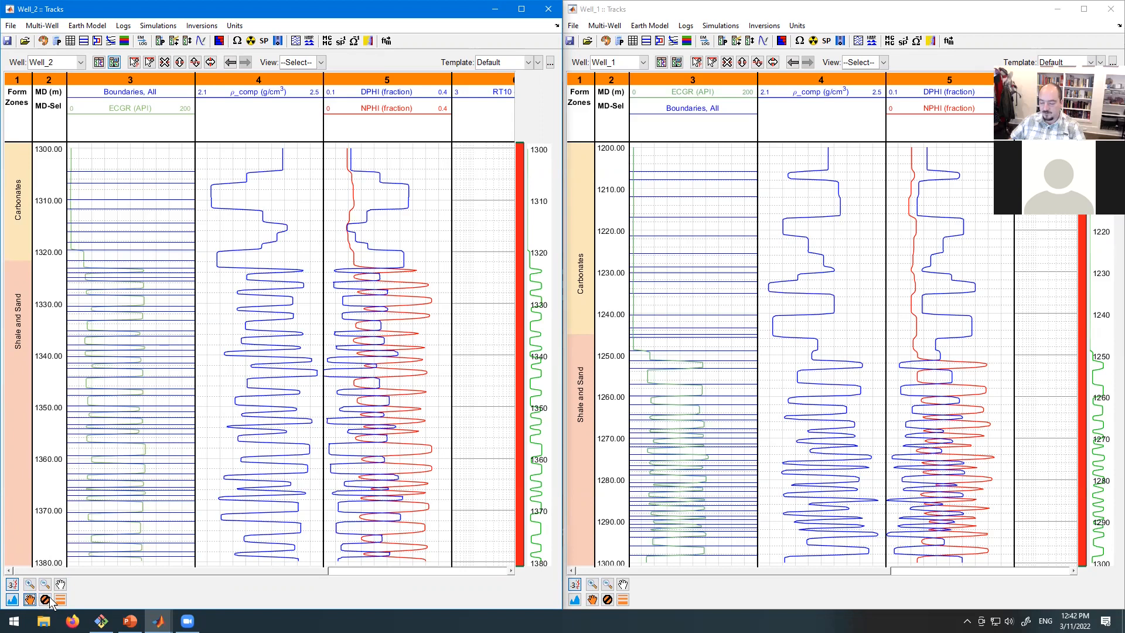
left_click(29, 599)
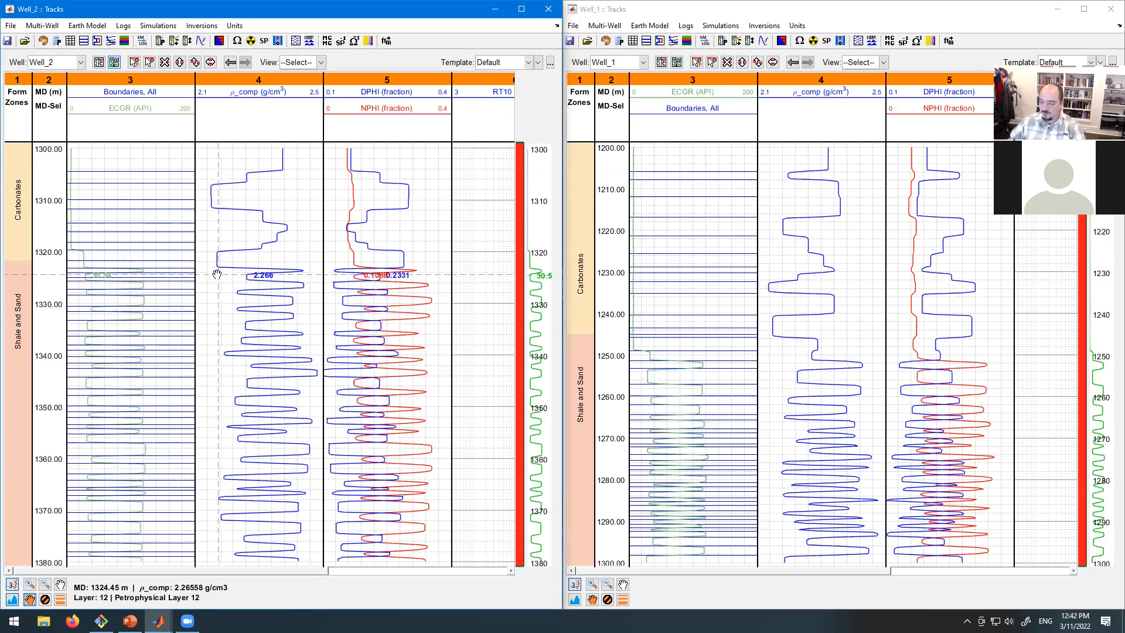
left_click_drag(217, 339, 216, 384)
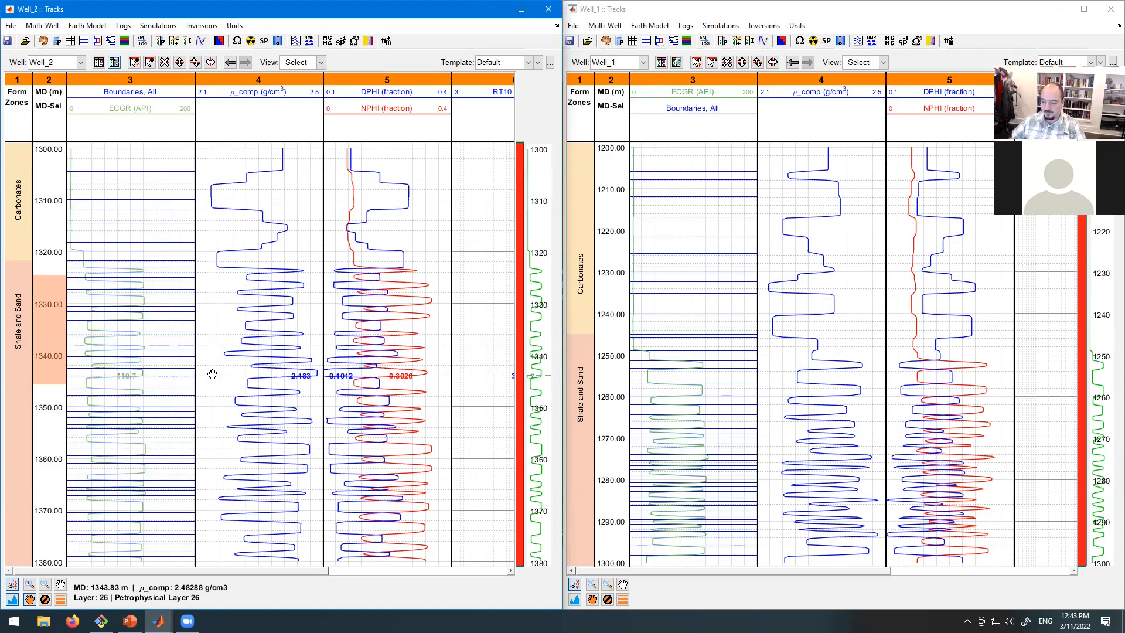
left_click_drag(219, 438, 218, 509)
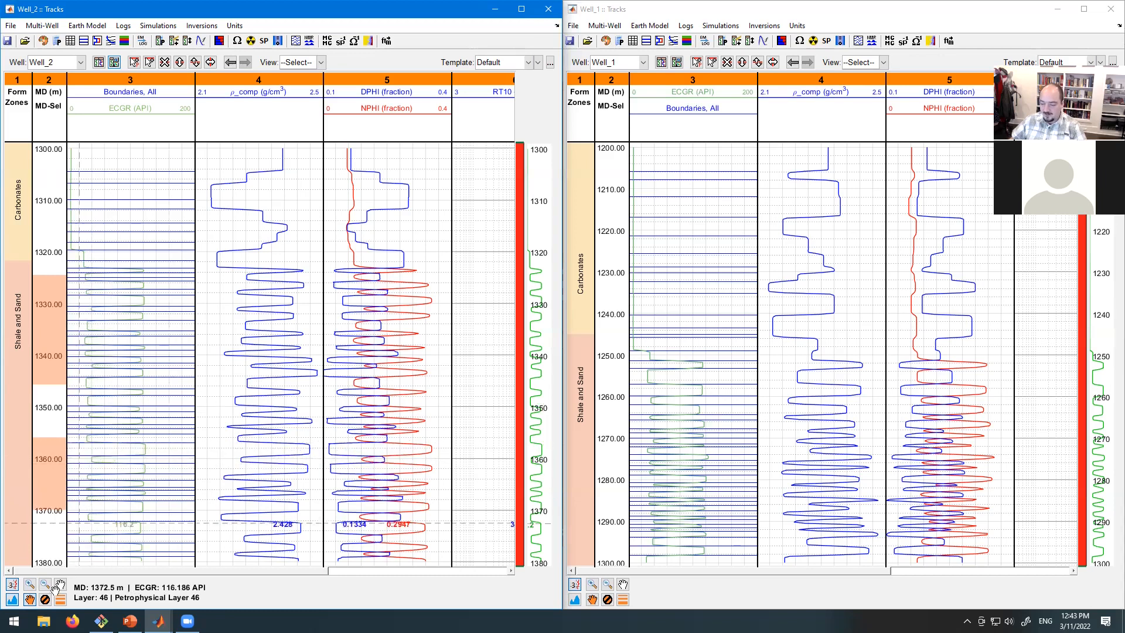
left_click(44, 603)
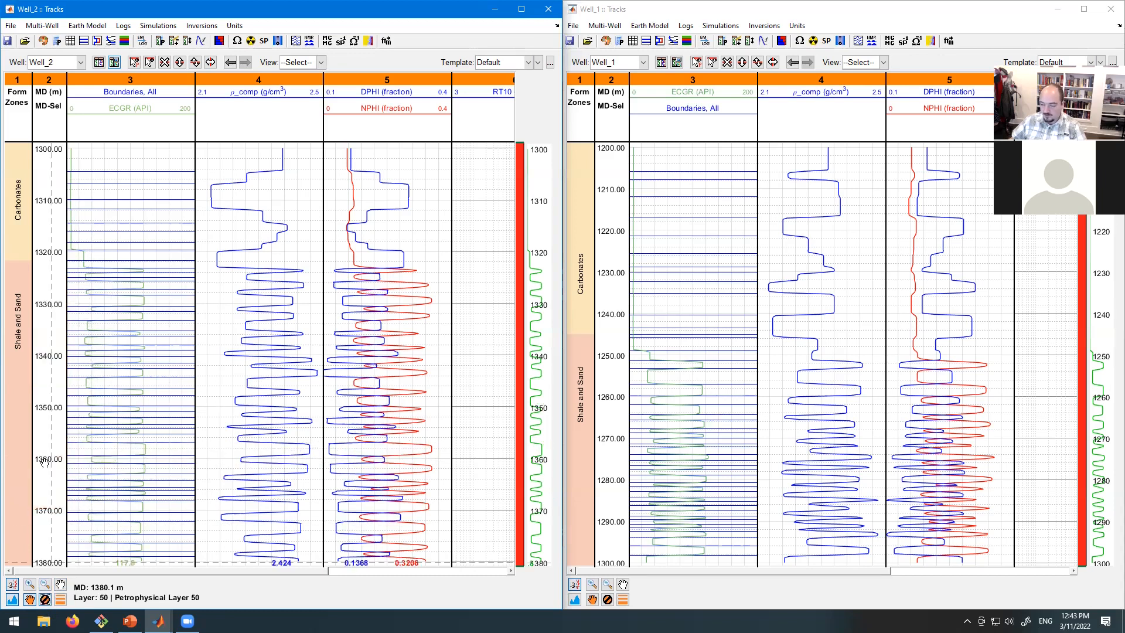
Select Well_2 depths of about 1361 to 1362 m and 1357 to 1359 m, and open the list of MD selections.
left_click_drag(53, 466, 54, 461)
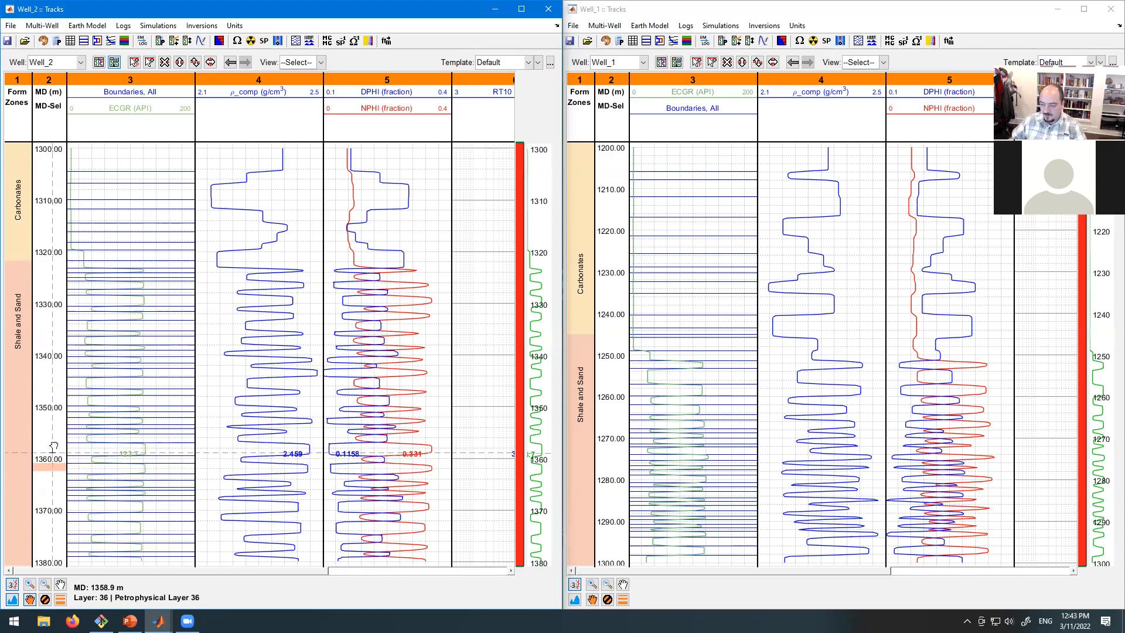
left_click(54, 447)
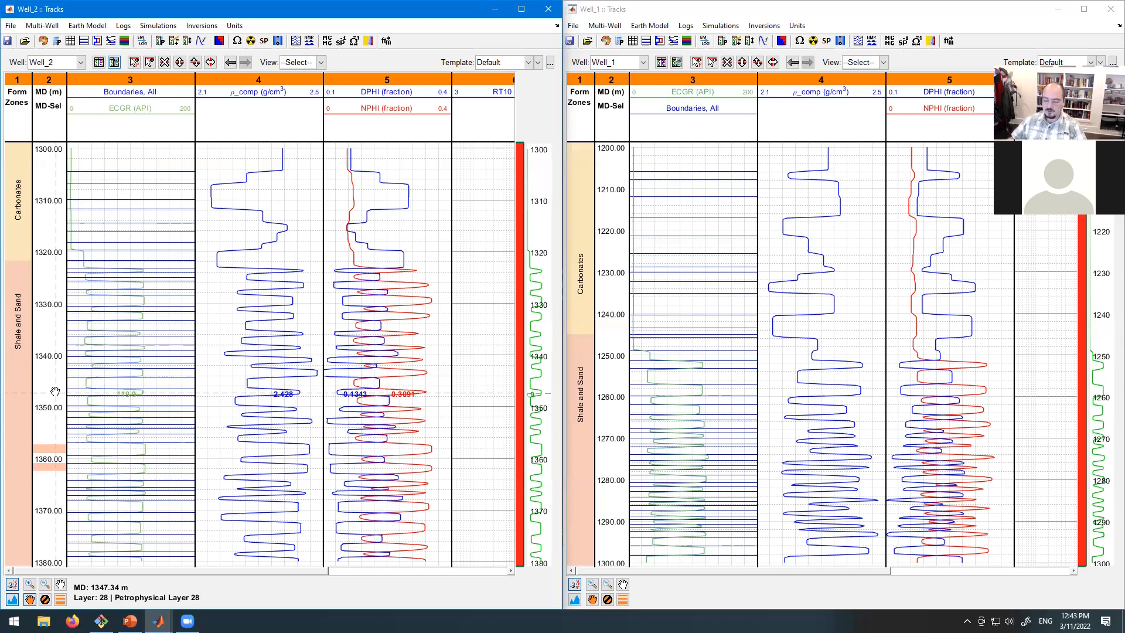
left_click(61, 598)
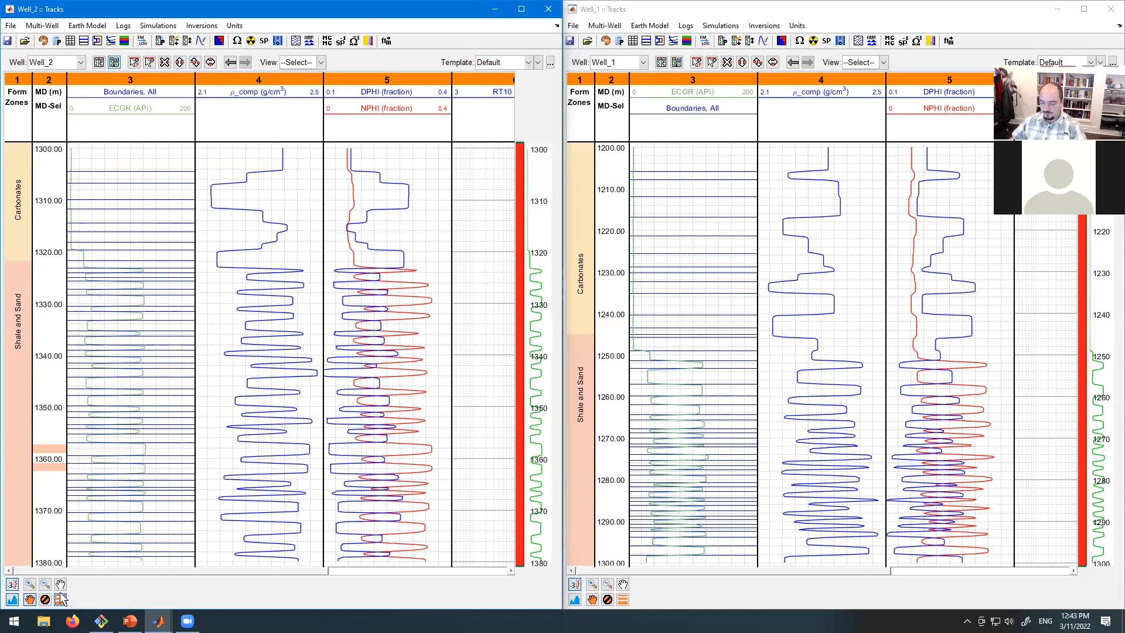
left_click_drag(477, 177, 353, 201)
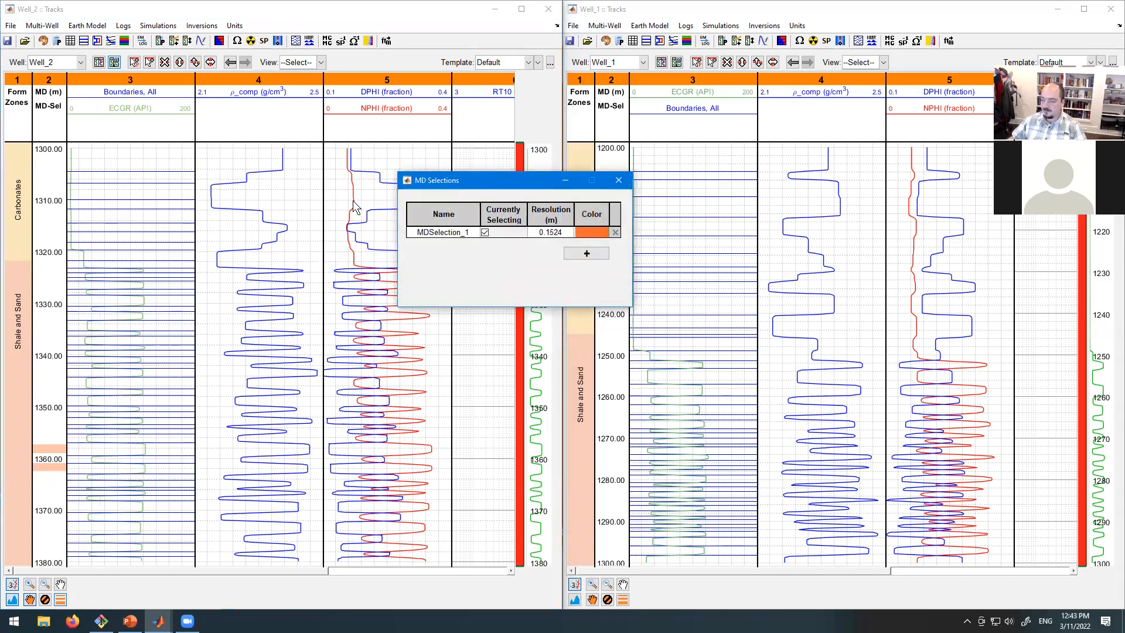
Add MDSelection_2, make it the currently selecting one, and mark Well_2 depths of about 1349 to 1368 m with it.
left_click(455, 278)
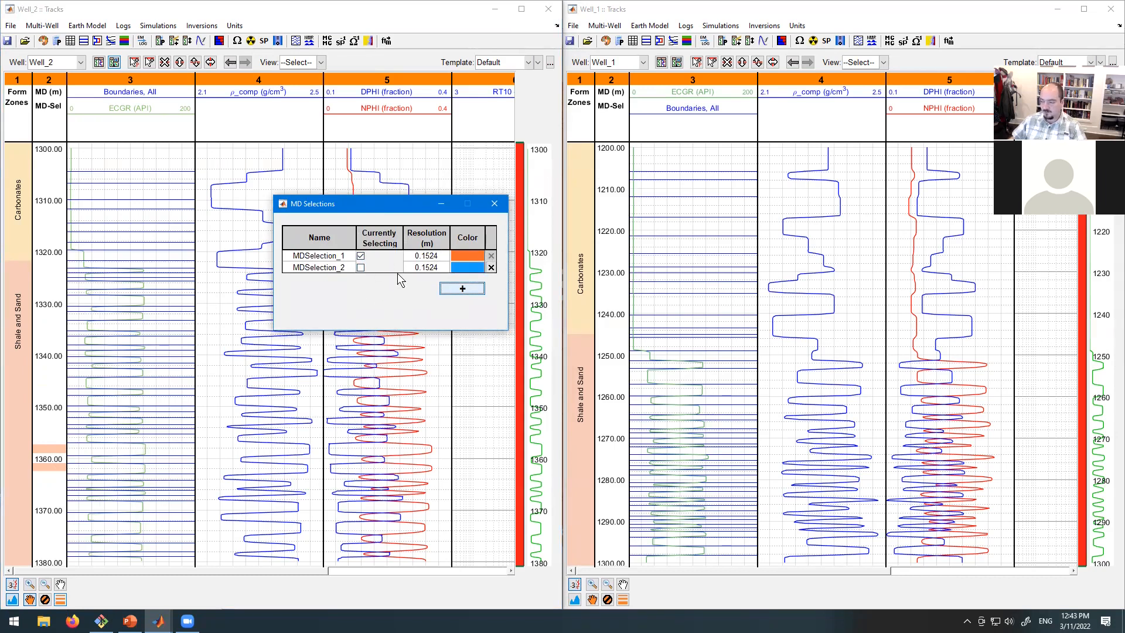
left_click(360, 267)
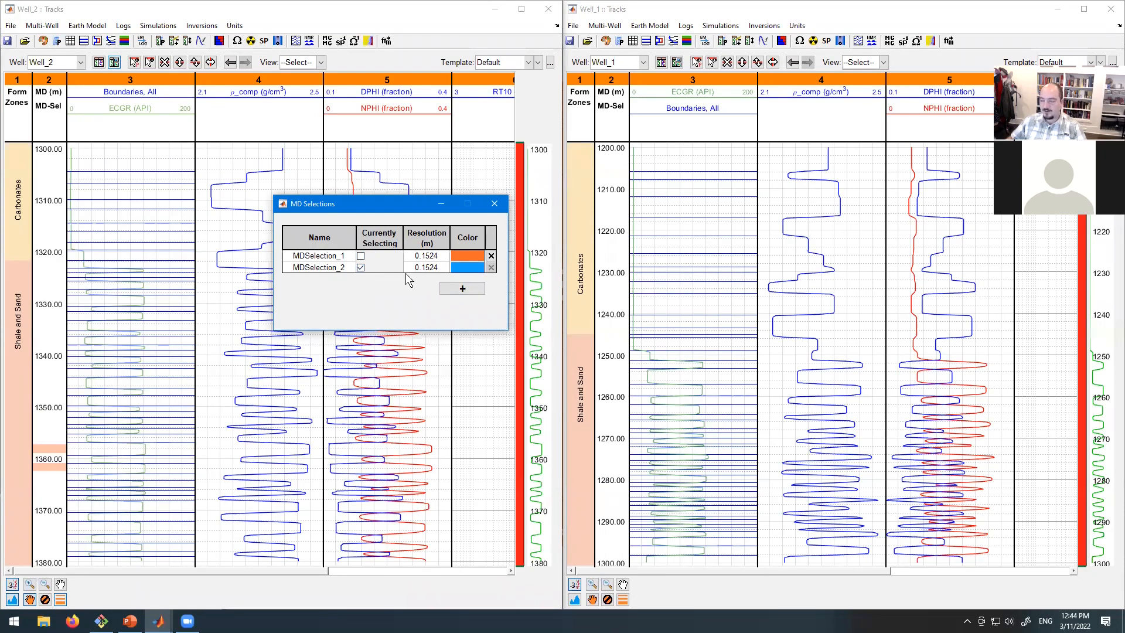
left_click(494, 204)
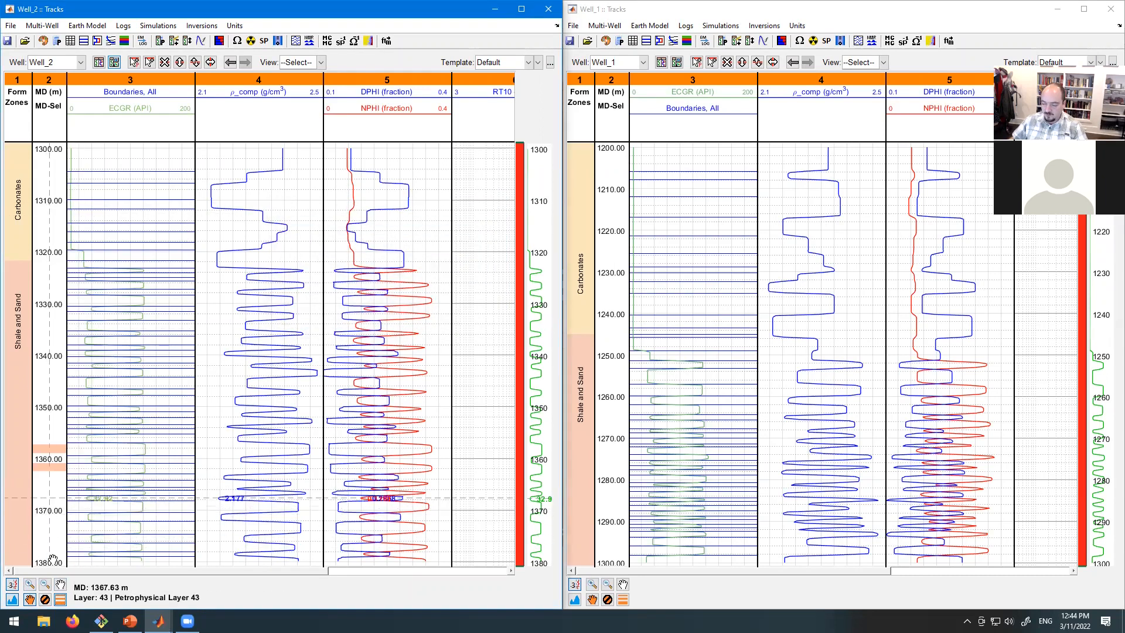
left_click(31, 598)
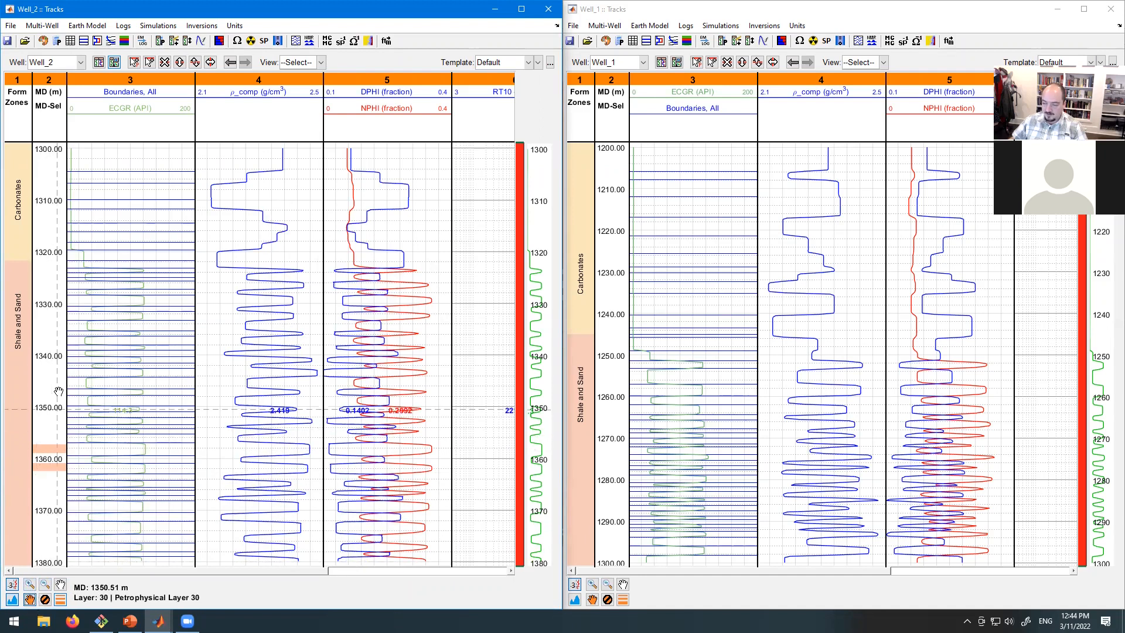
left_click_drag(46, 499, 48, 403)
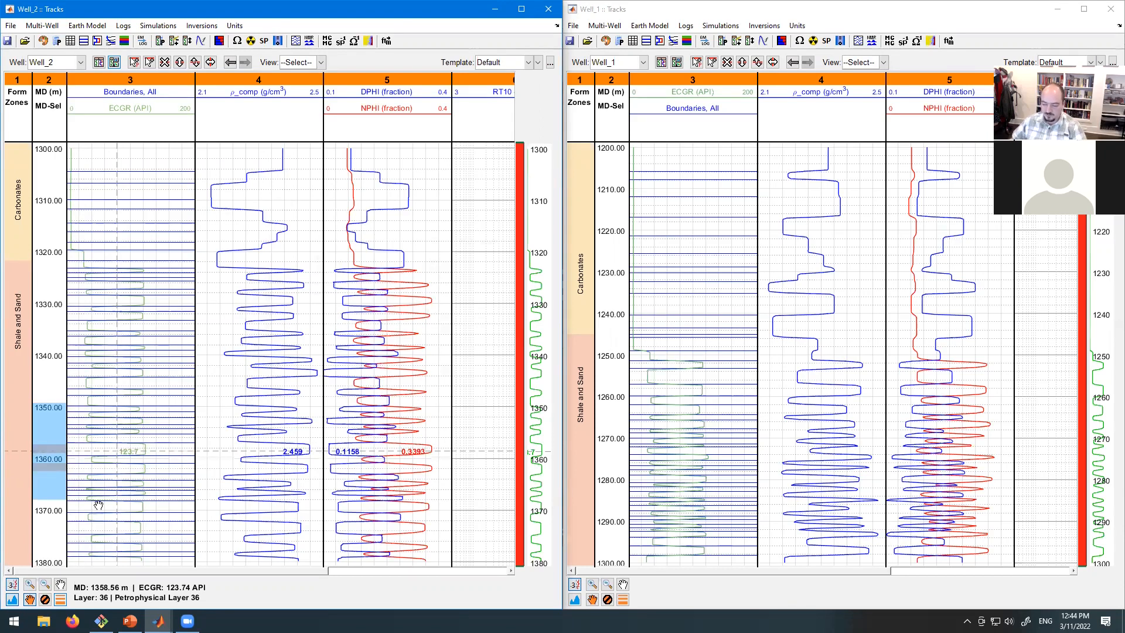
Clear the marked Well_2 depths, delete MDSelection_2 from the MD selections, and close the list.
left_click(45, 600)
left_click(61, 599)
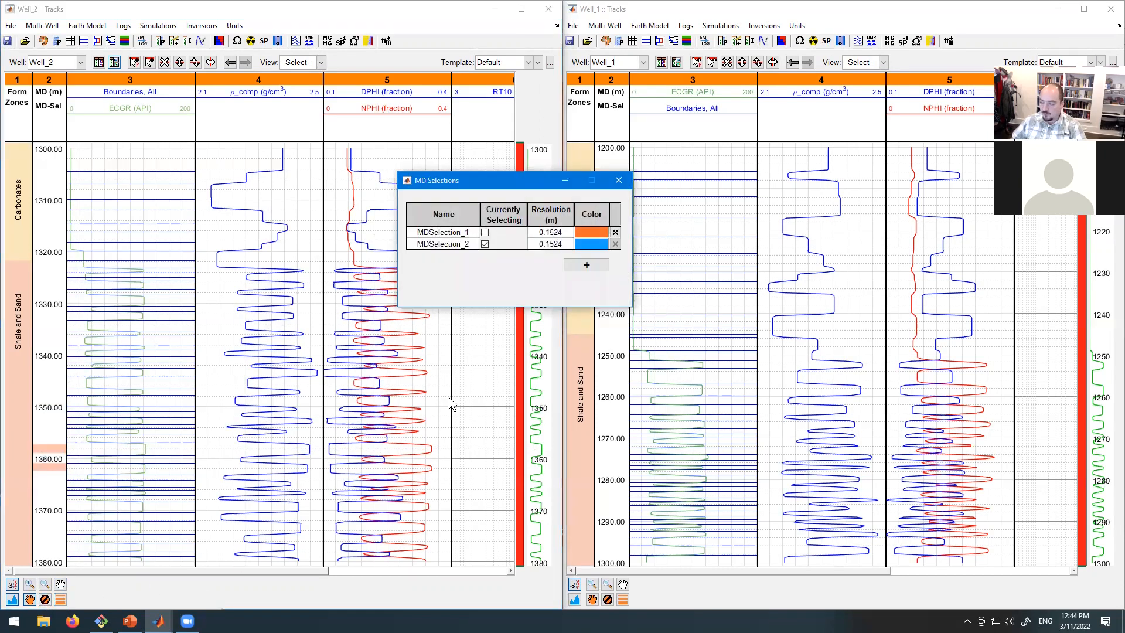
left_click(615, 244)
left_click(618, 180)
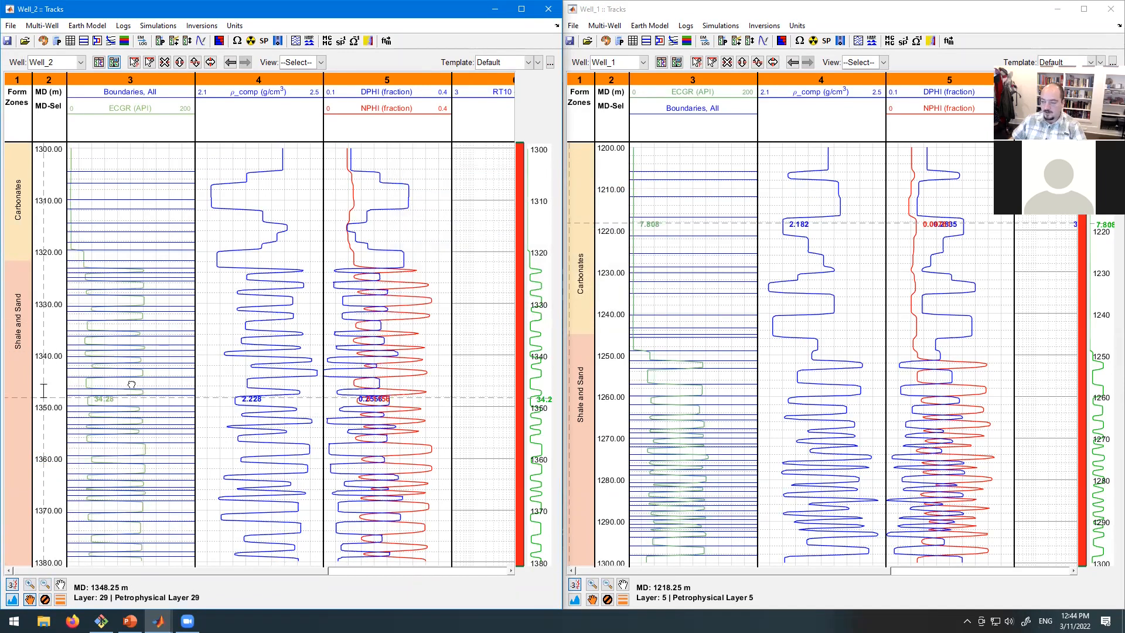
Select Well_2 depths of about 1339 to 1348 m and clear that selection.
left_click_drag(43, 353, 43, 352)
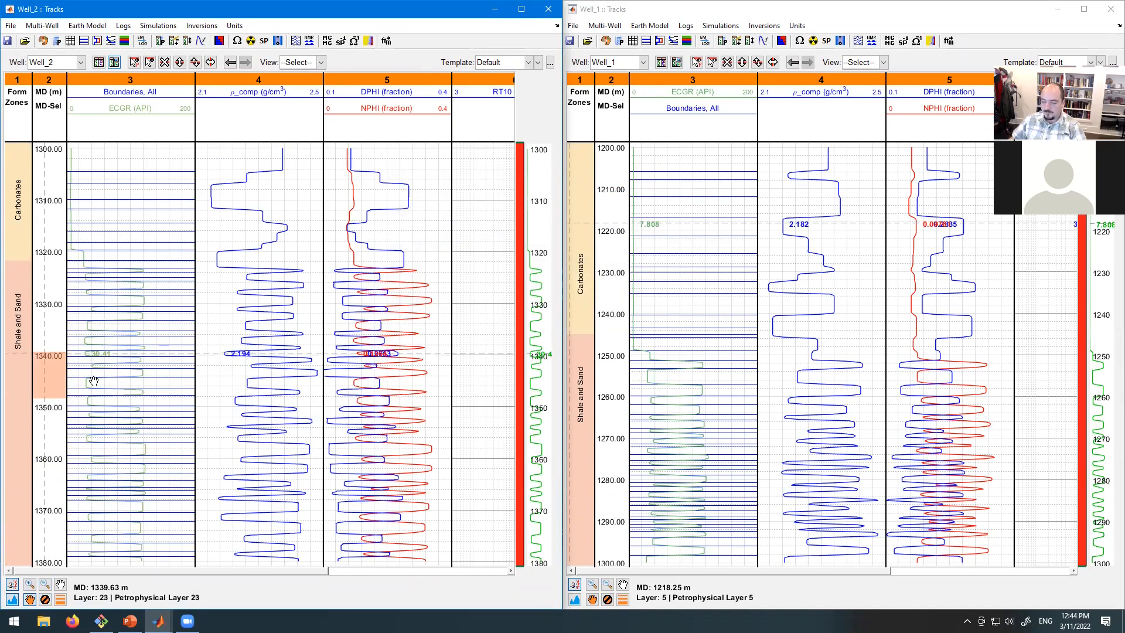
left_click(45, 600)
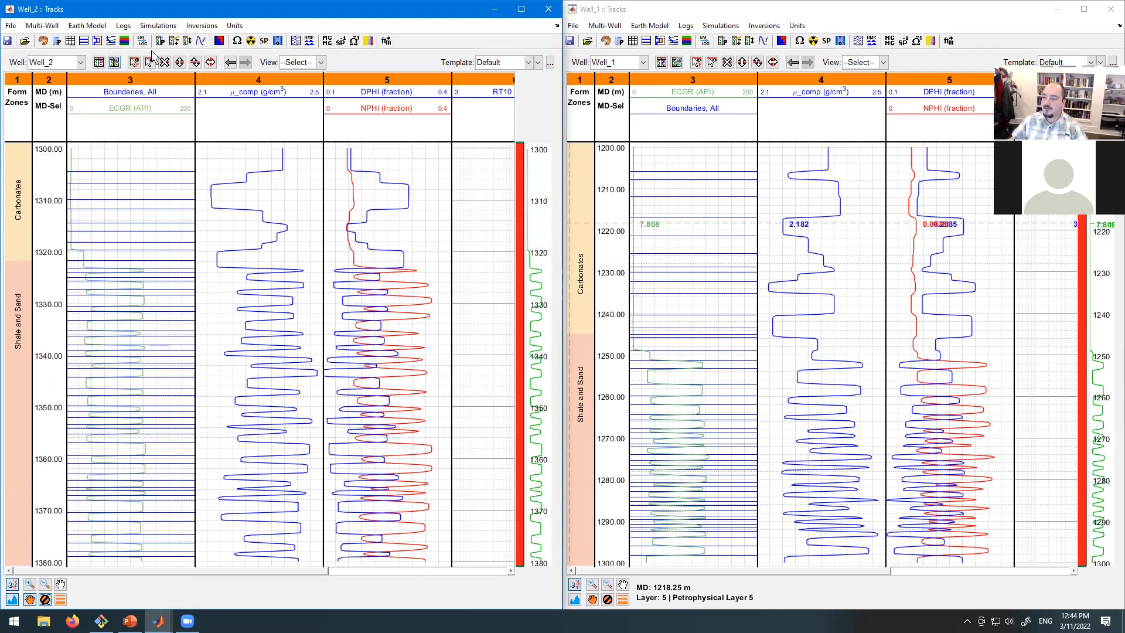
Open a Neutron vs. Density crossplot for Well_2 and set its X-axis curve to NPHI.
left_click(42, 25)
key("Escape")
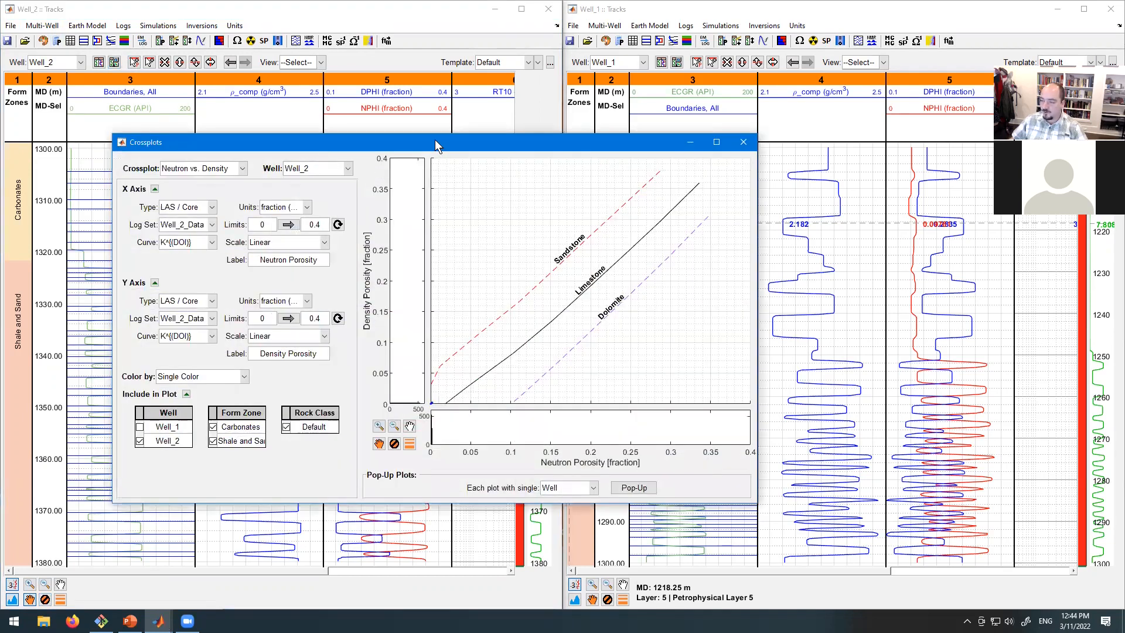
left_click_drag(435, 140, 420, 120)
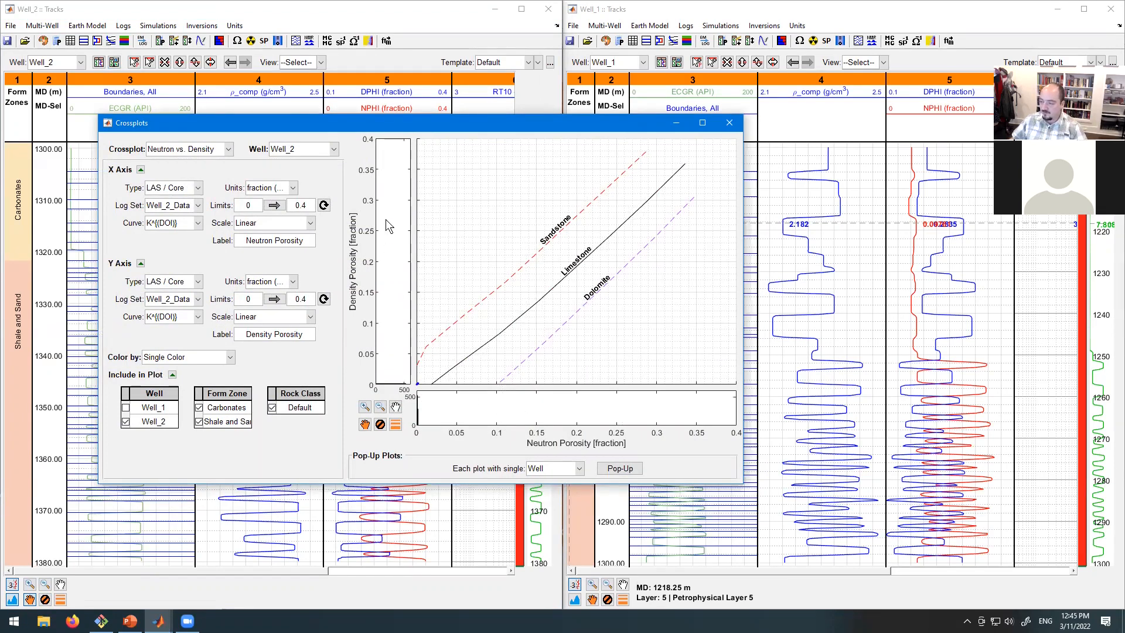
left_click(178, 223)
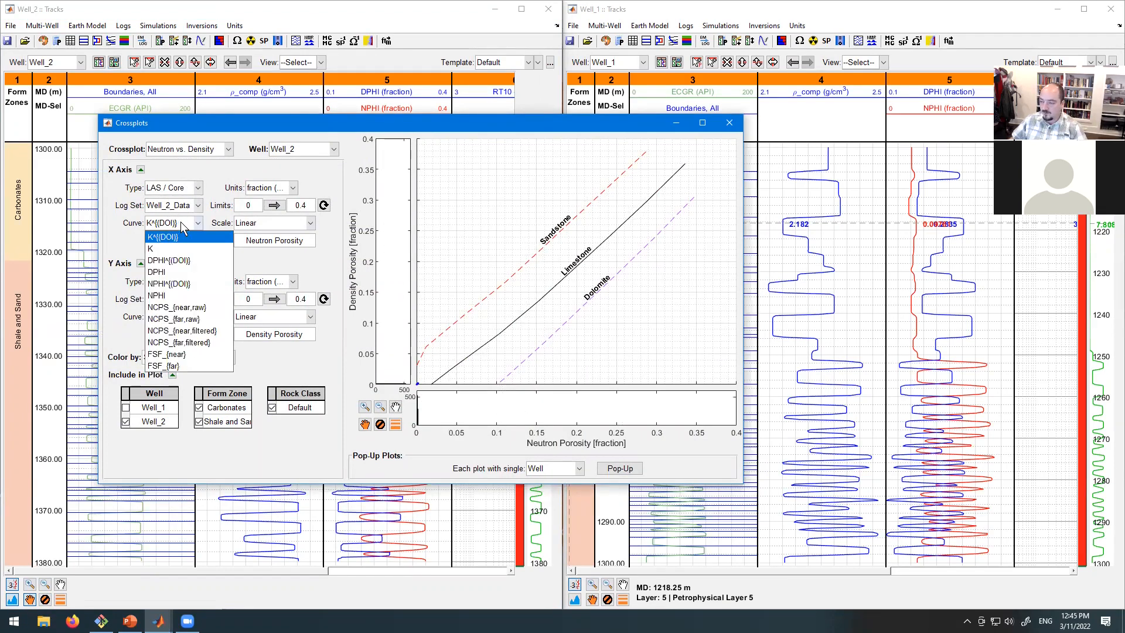
left_click(172, 295)
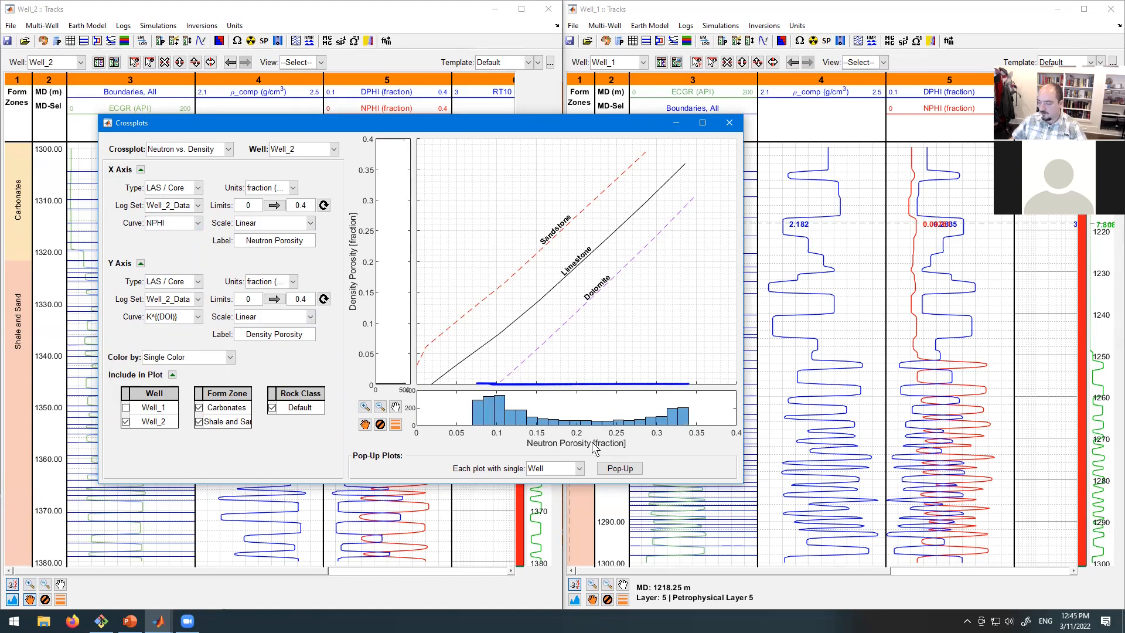
Collapse and re-expand the X-axis and Y-axis settings of the crossplot.
left_click(140, 170)
left_click(141, 187)
left_click(141, 187)
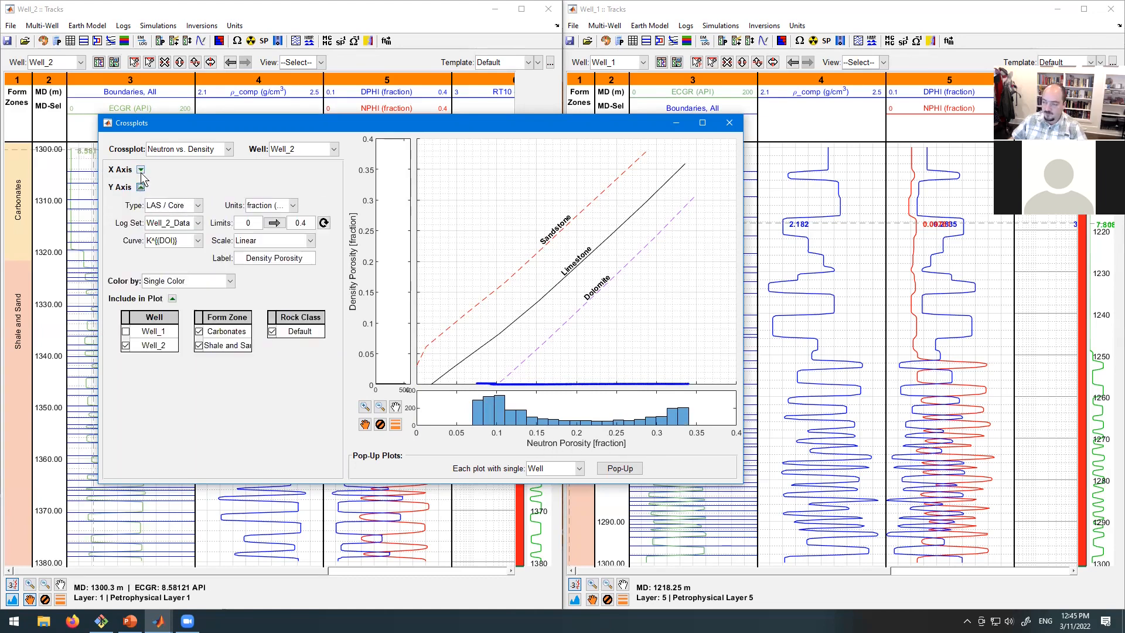
left_click(141, 169)
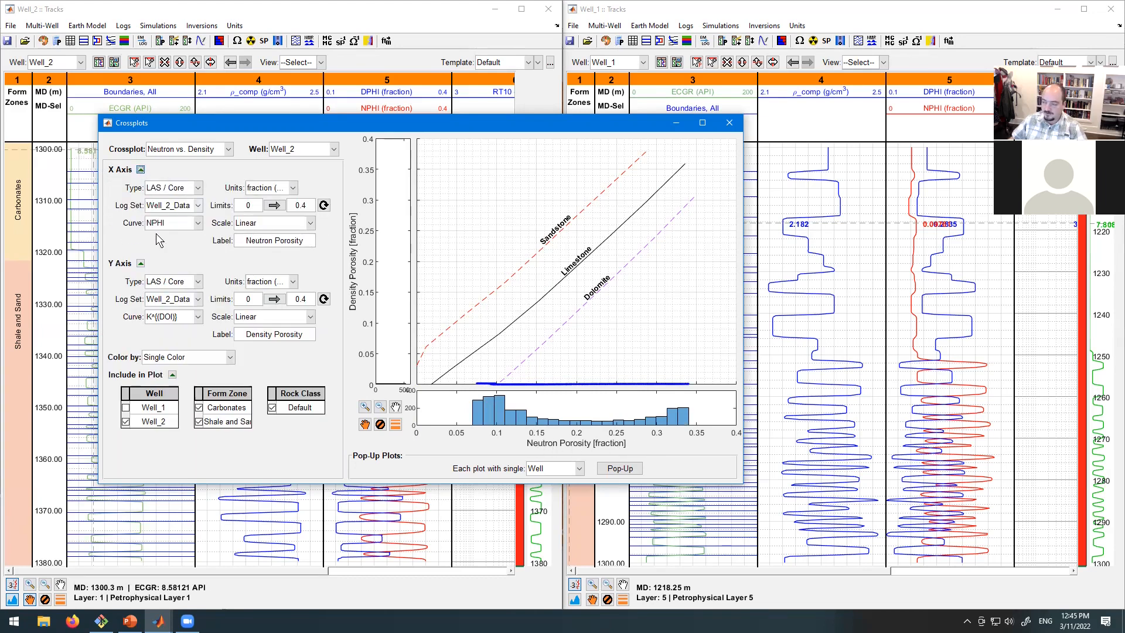
Set the crossplot's Y-axis curve to DPHI.
left_click(197, 317)
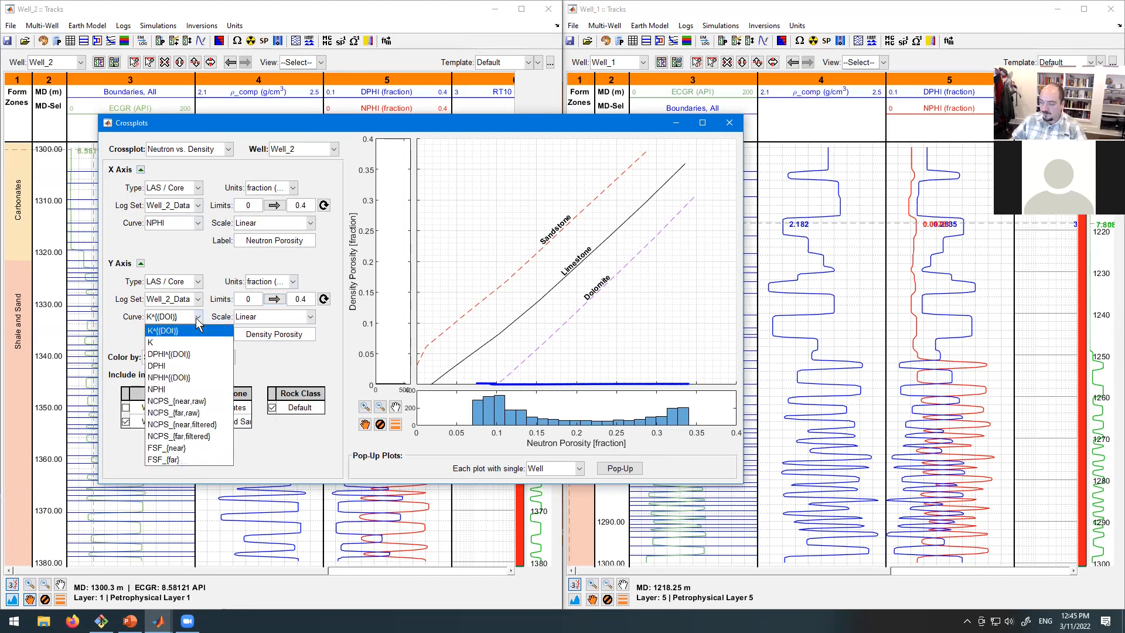
left_click(164, 365)
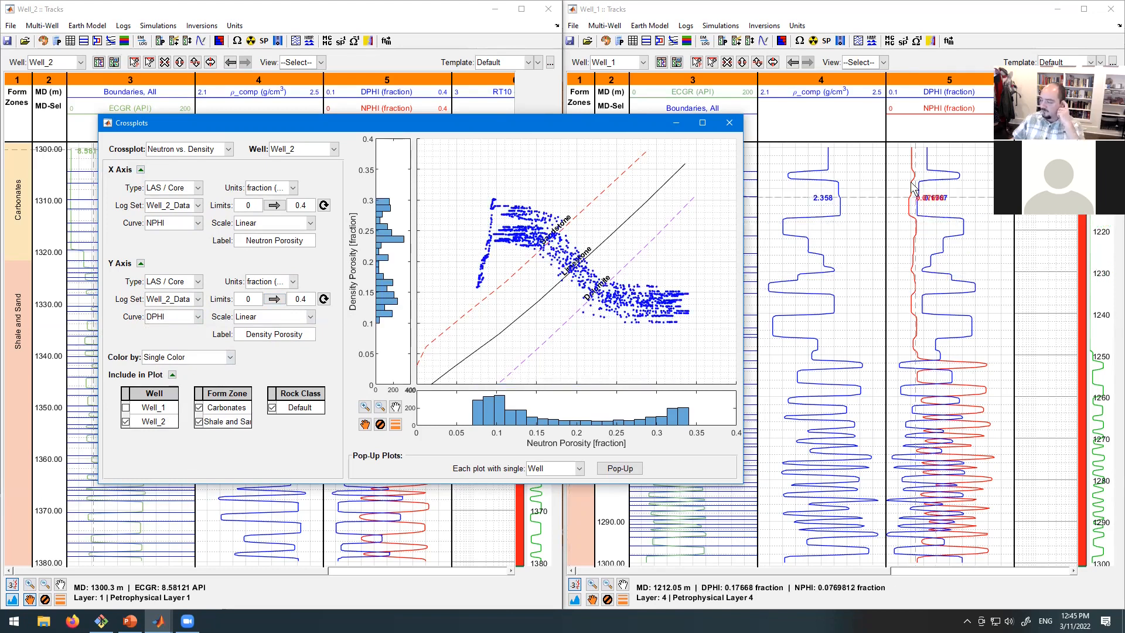
Minimize the Well_1 tracks and arrange the crossplot and the narrowed Well_2 tracks window side by side.
left_click(1057, 9)
left_click(403, 11)
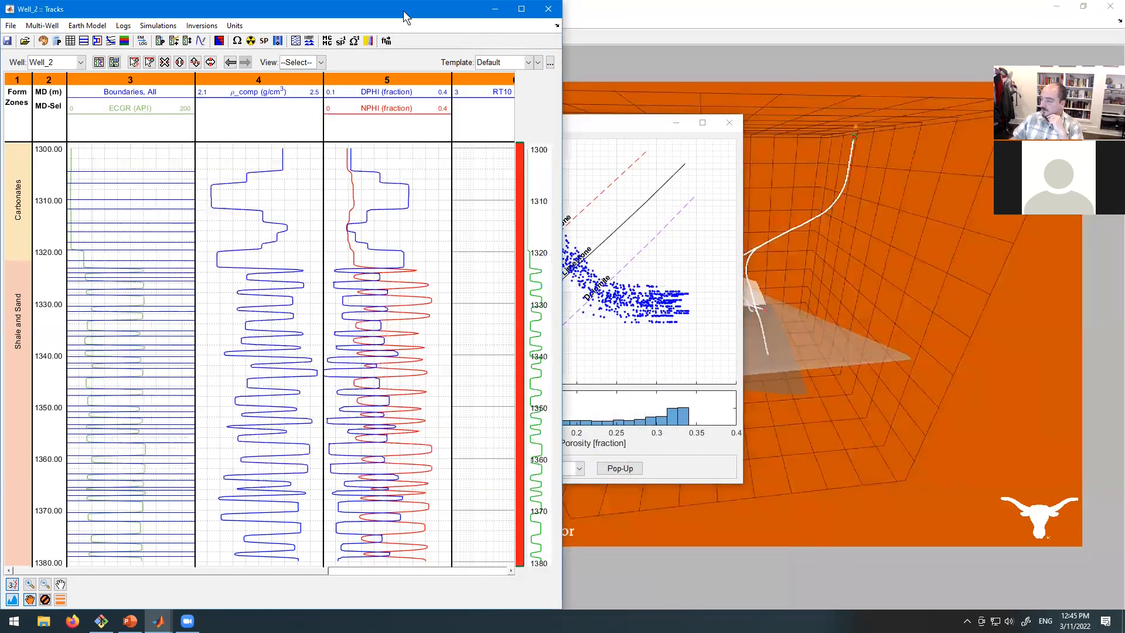
key("super+Right")
left_click(497, 69)
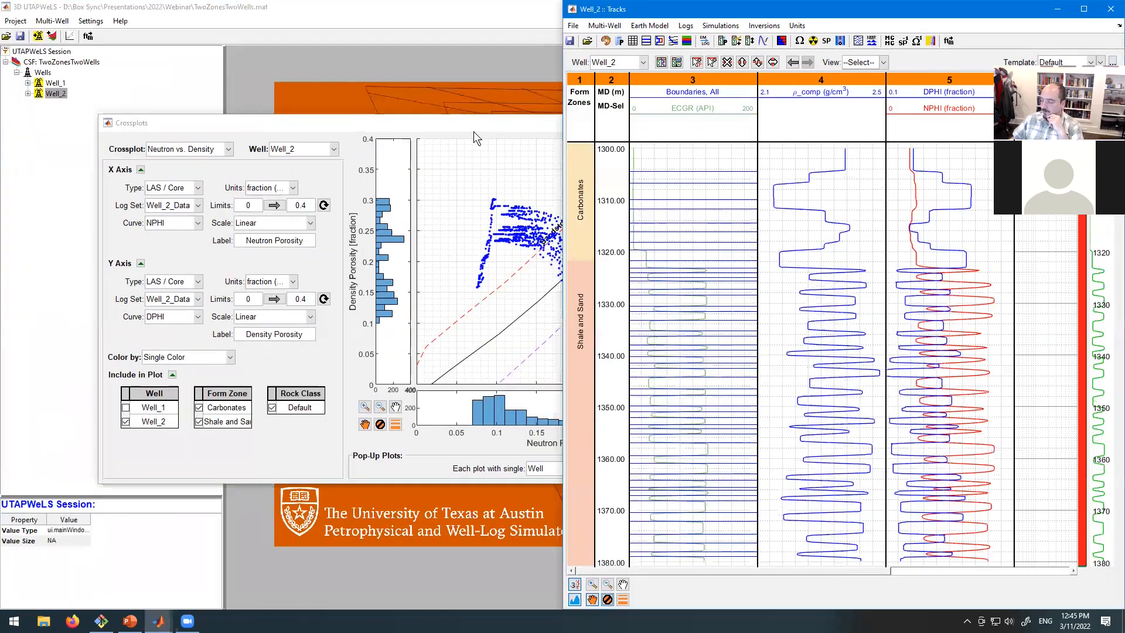
left_click(474, 131)
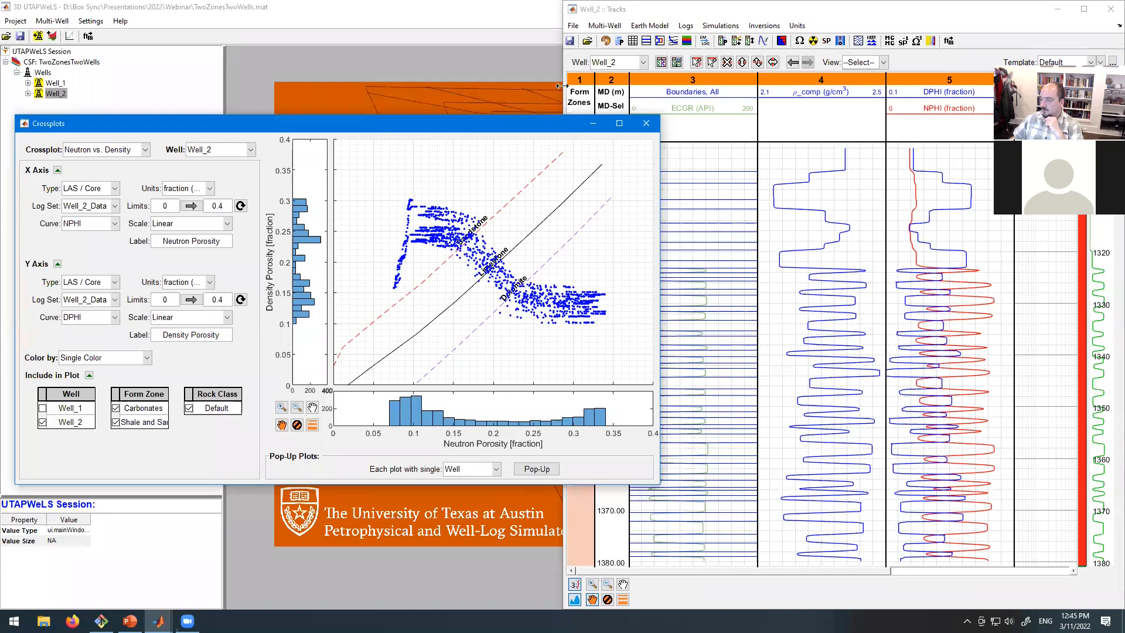
left_click_drag(561, 85, 649, 93)
left_click_drag(490, 120, 476, 119)
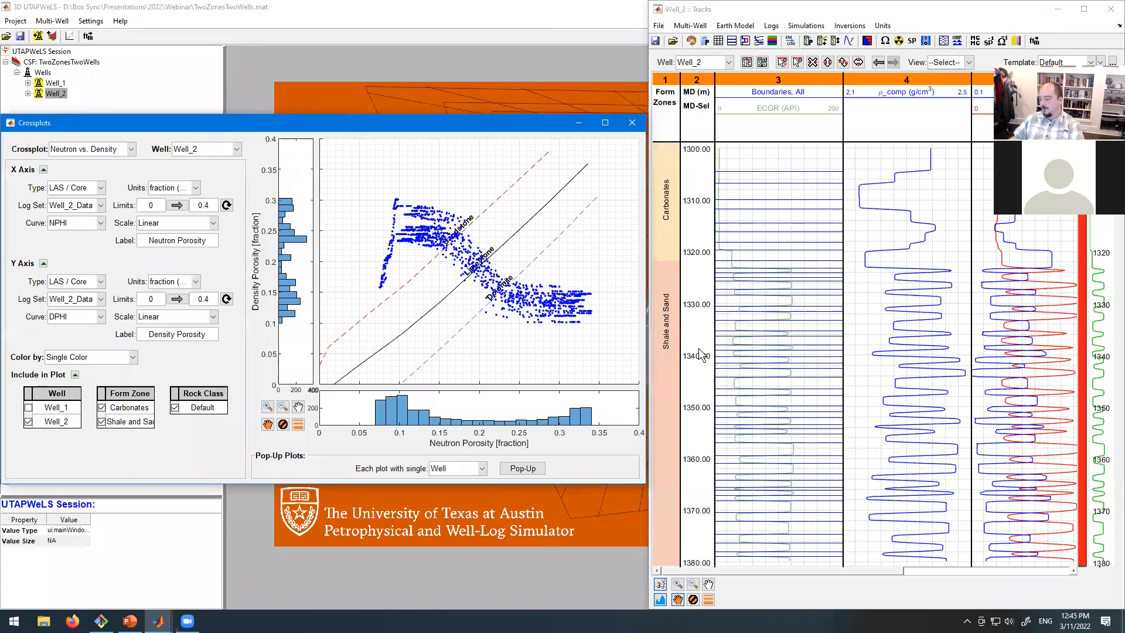
Hide track 3, with the boundaries and ECGR curves, in the Well_2 tracks and close the Track Editor.
double_click(787, 130)
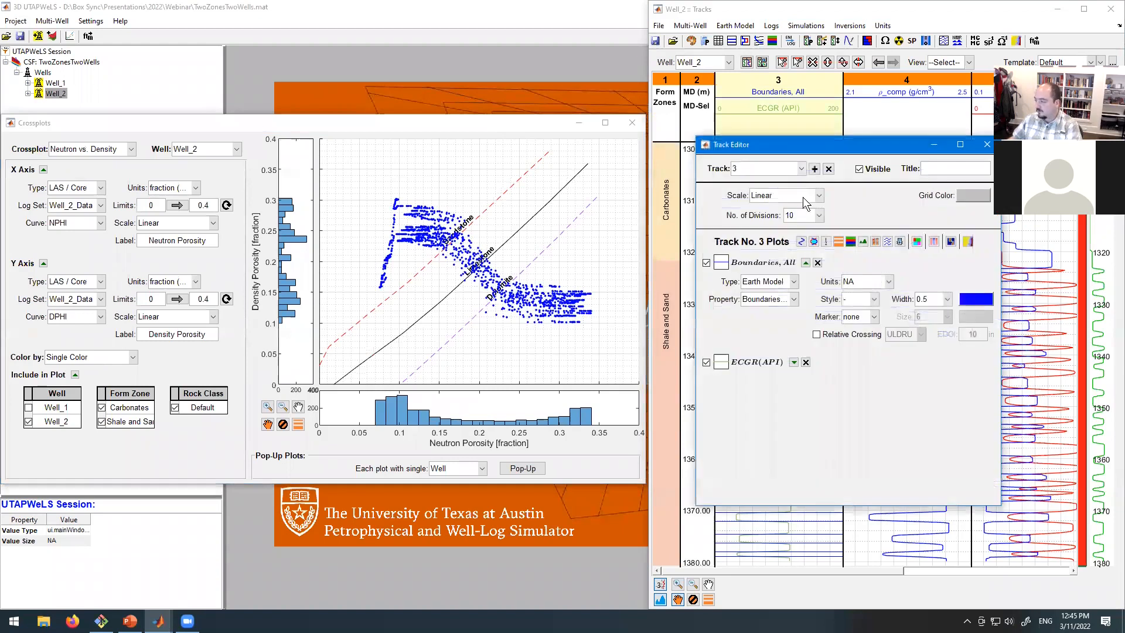
left_click(858, 169)
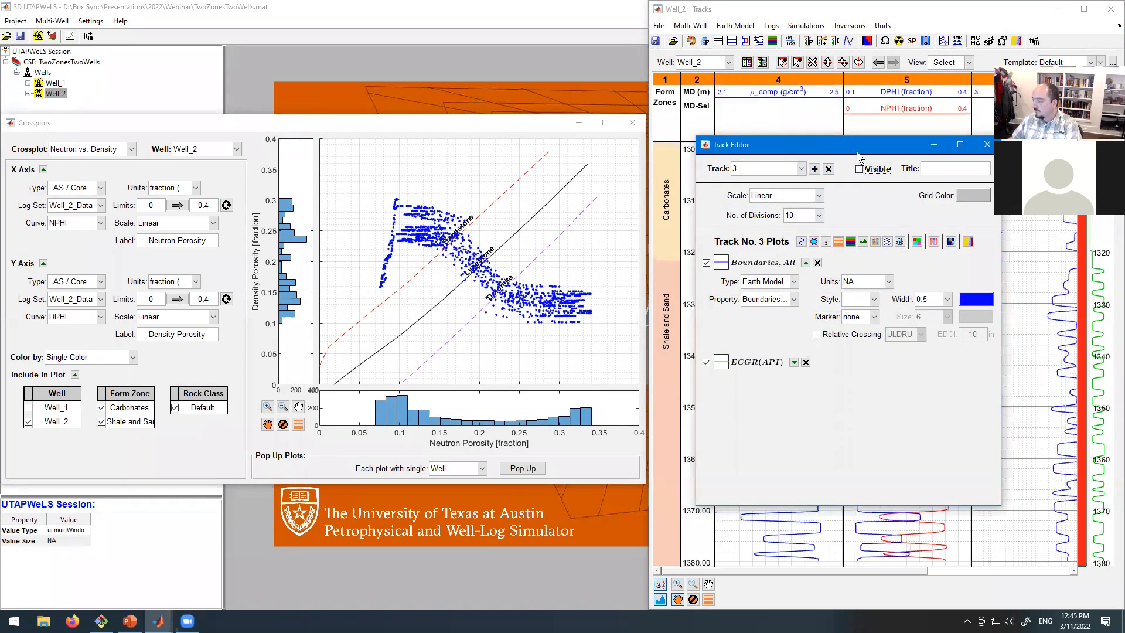
left_click_drag(852, 149, 294, 149)
left_click(782, 230)
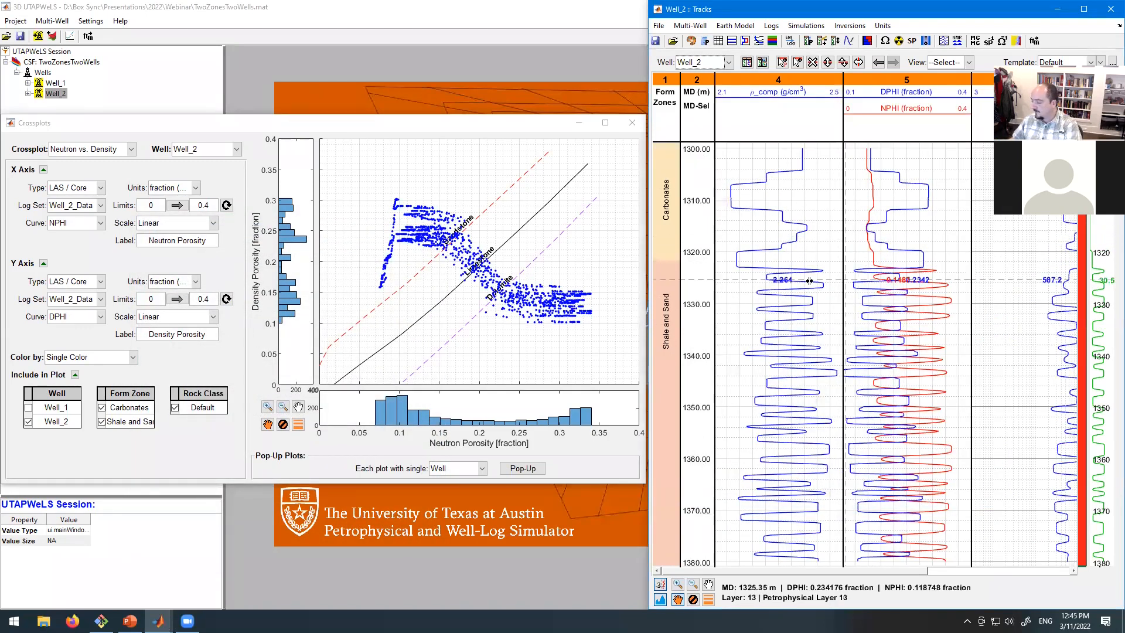
Select the Well_2 carbonate depths of about 1300 to 1321 m to highlight their crossplot points, and clear the selection.
left_click(678, 601)
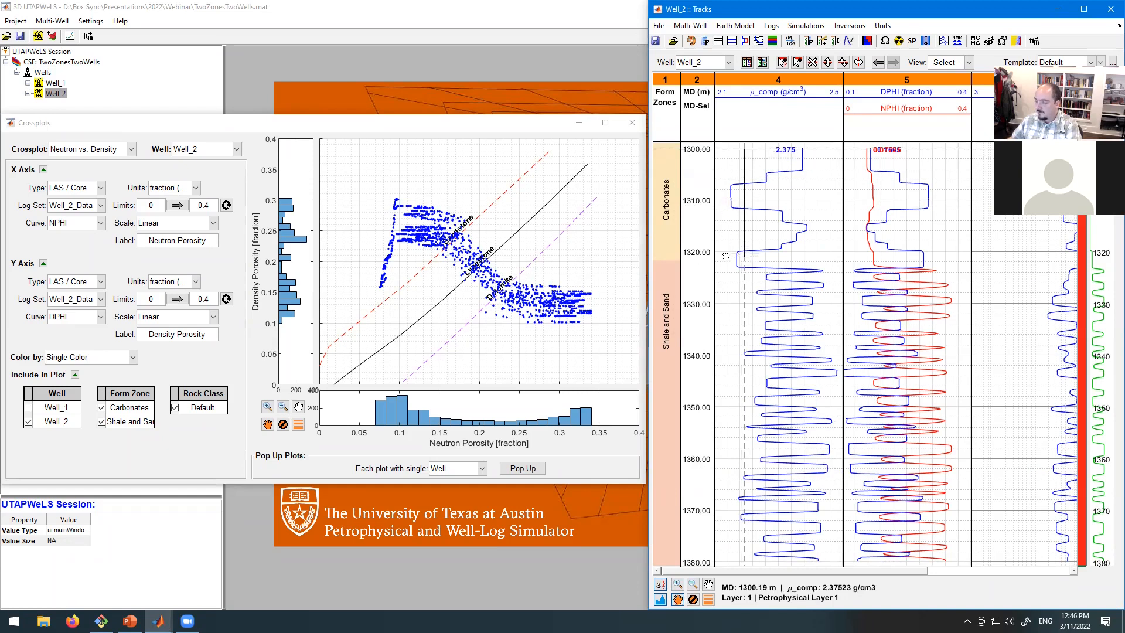
left_click_drag(725, 256, 725, 258)
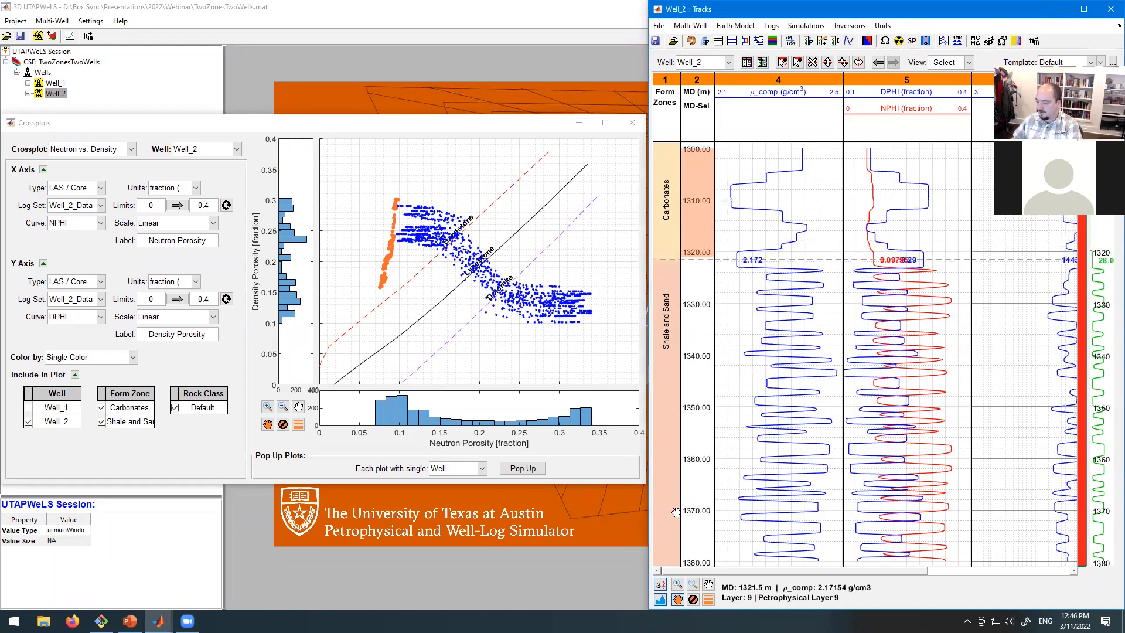
left_click(693, 599)
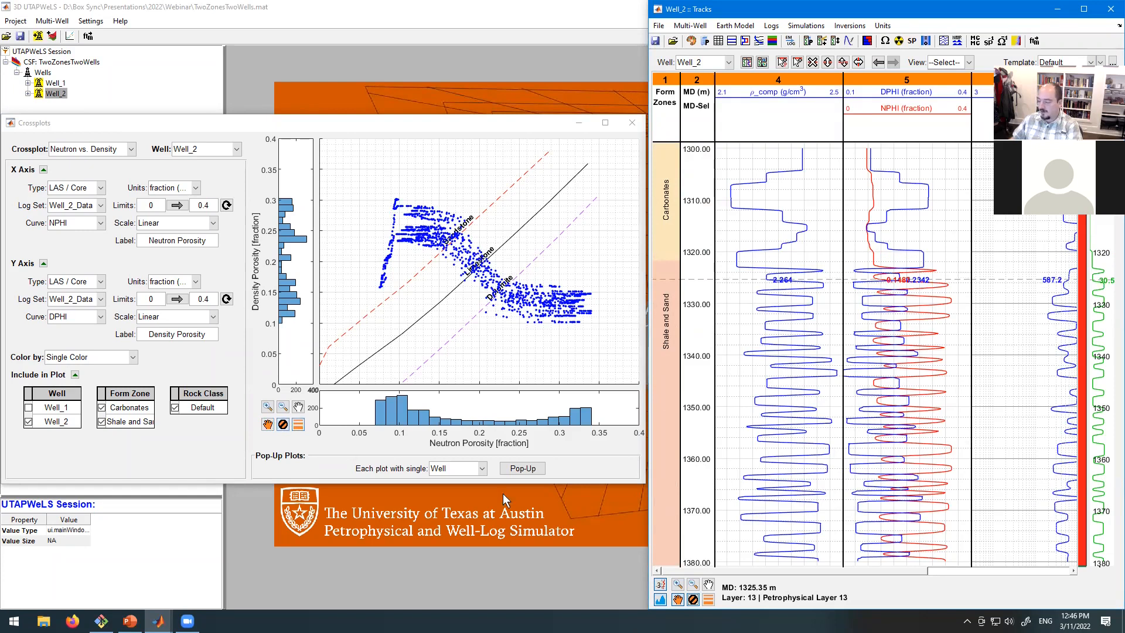
Select the crossplot points with neutron porosity of about 0.25 to 0.34 and density porosity of about 0.10 to 0.15.
left_click(267, 425)
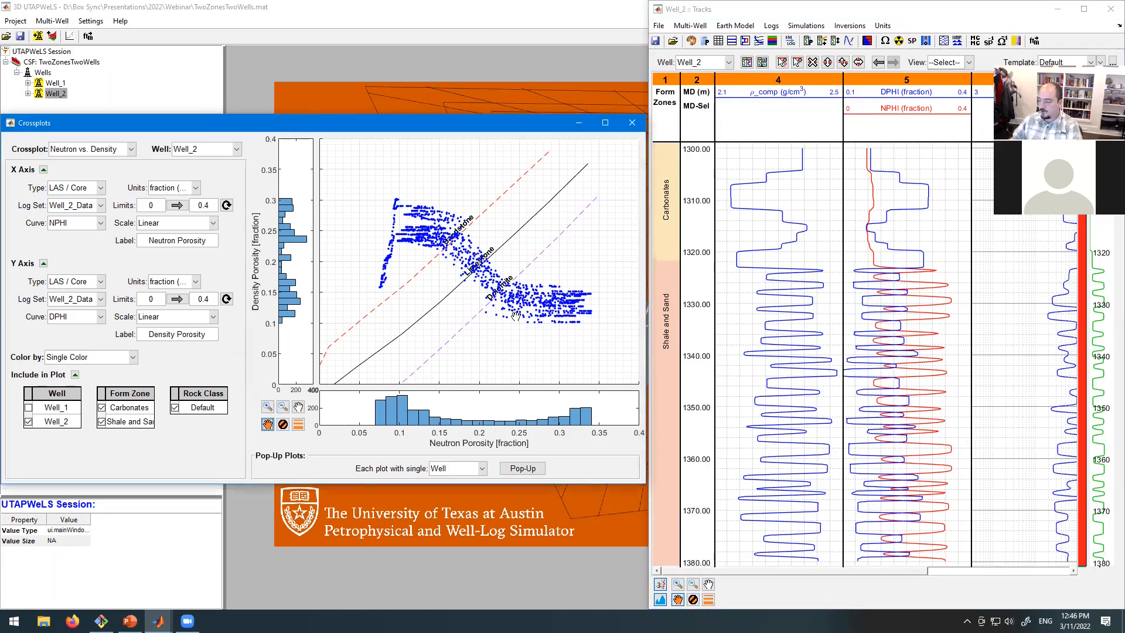
mouse_move(552, 321)
left_mouse_down()
mouse_move(575, 322)
mouse_move(577, 300)
mouse_move(562, 308)
mouse_move(568, 319)
left_mouse_up()
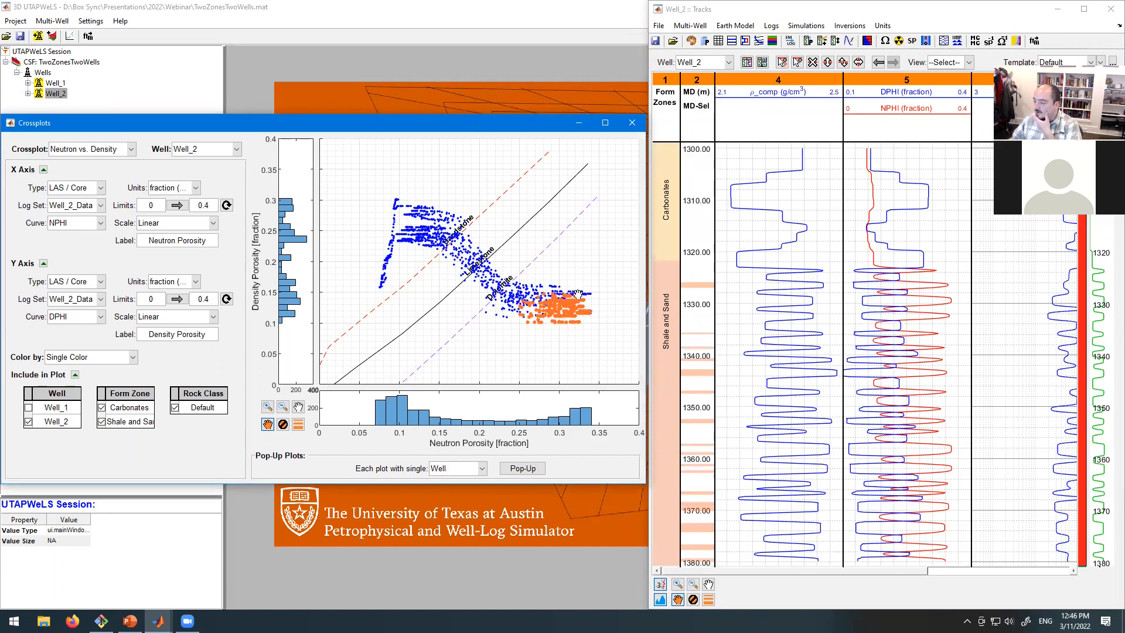
mouse_move(578, 291)
left_mouse_down()
mouse_move(552, 290)
mouse_move(568, 296)
left_mouse_up()
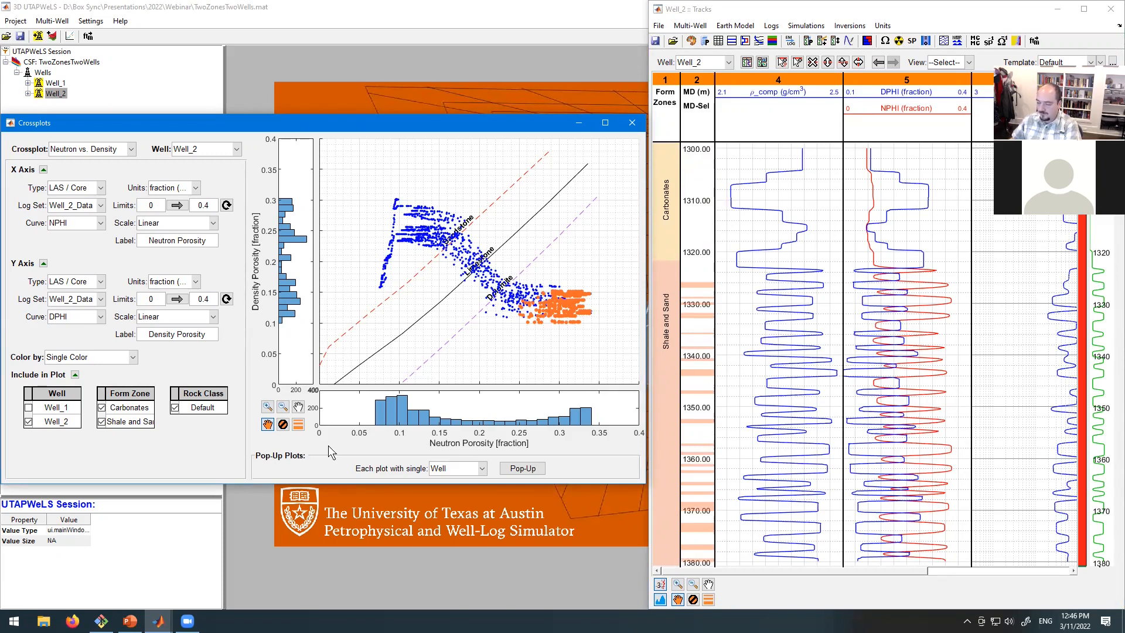
Edit the resolution of MDSelection_1 in the crossplot's selection settings and close them.
left_click(298, 424)
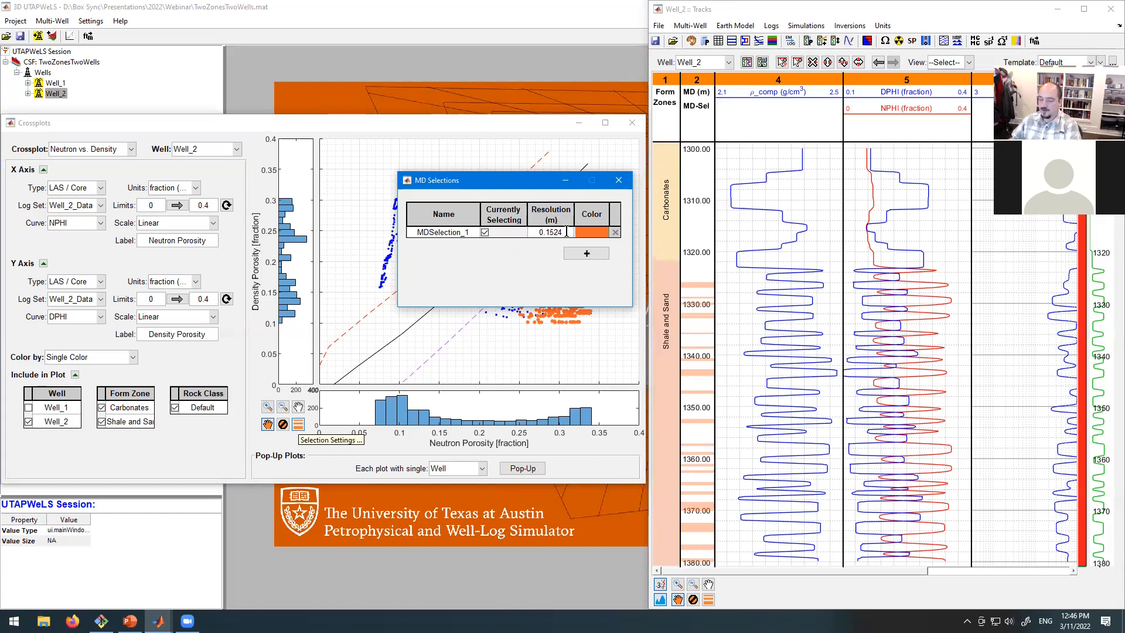
left_click_drag(566, 231, 535, 232)
type("0.")
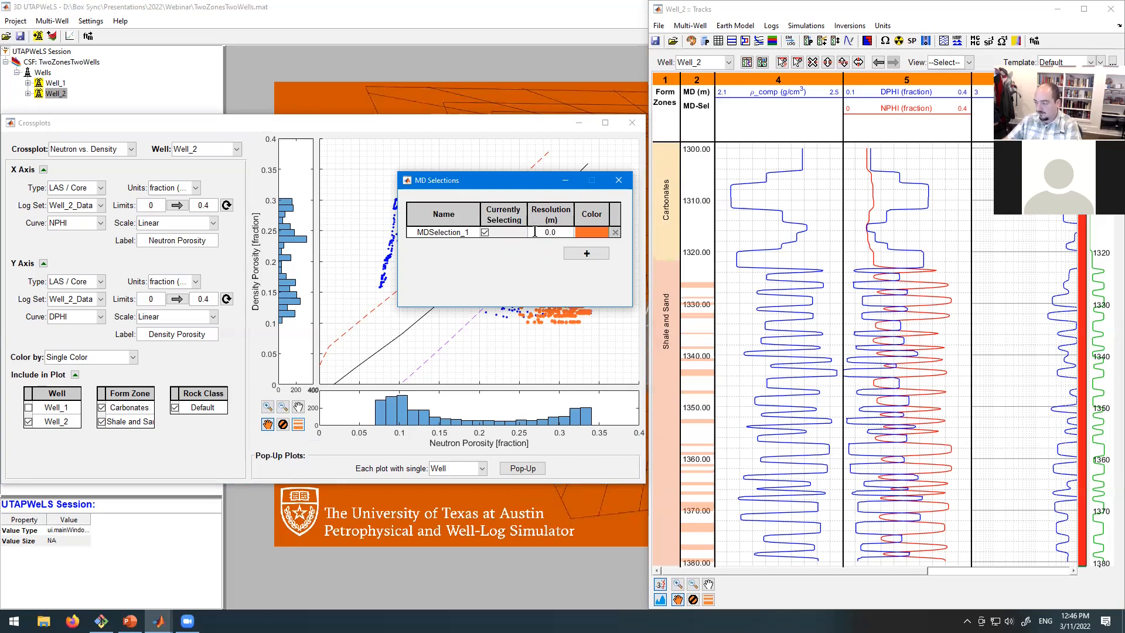
left_click(622, 181)
Clear the selected points and select those with neutron porosity of about 0.28 to 0.34 and density porosity of about 0.10 to 0.16.
left_click(283, 423)
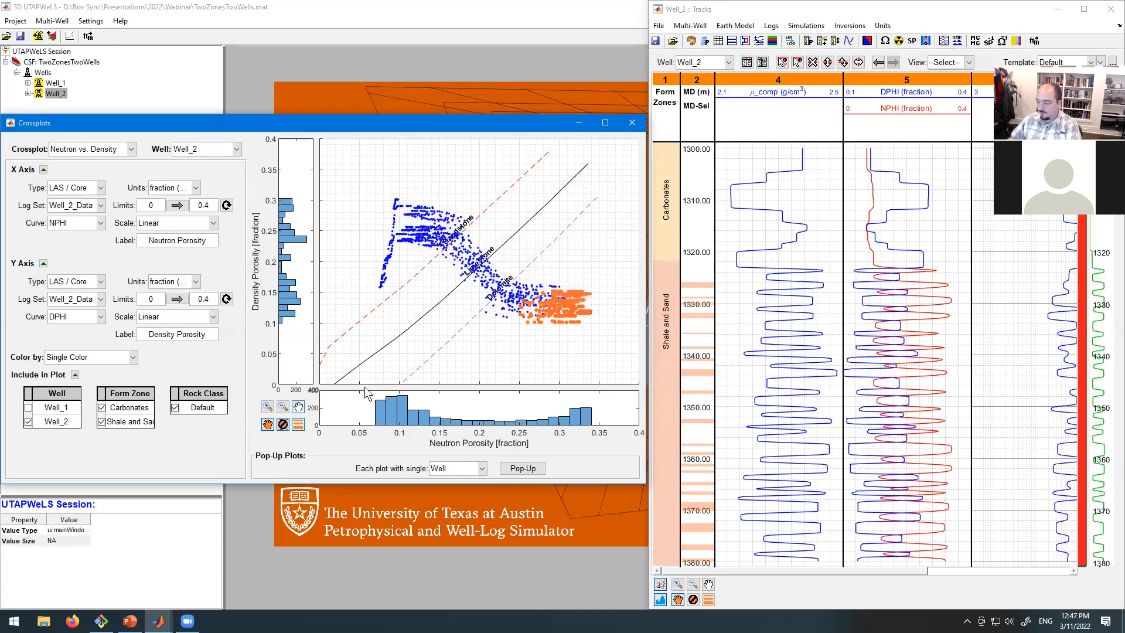
mouse_move(562, 324)
left_mouse_down()
mouse_move(577, 319)
mouse_move(565, 301)
mouse_move(577, 312)
left_mouse_up()
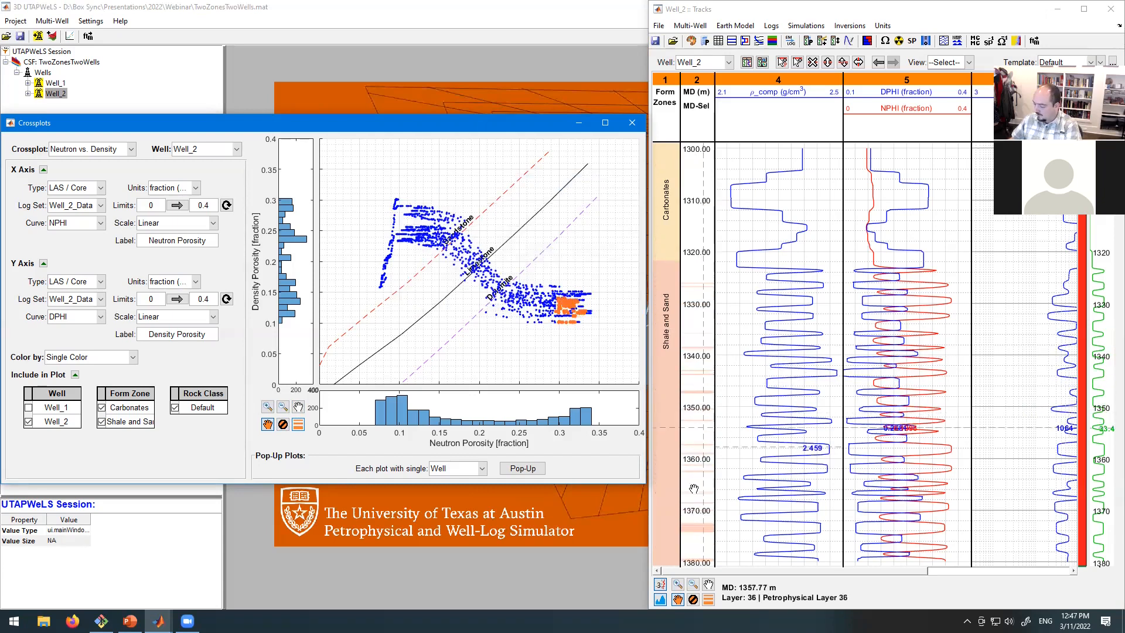
mouse_move(587, 315)
left_mouse_down()
mouse_move(560, 315)
mouse_move(585, 298)
mouse_move(568, 288)
mouse_move(588, 293)
mouse_move(575, 319)
mouse_move(557, 290)
mouse_move(551, 309)
mouse_move(560, 302)
left_mouse_up()
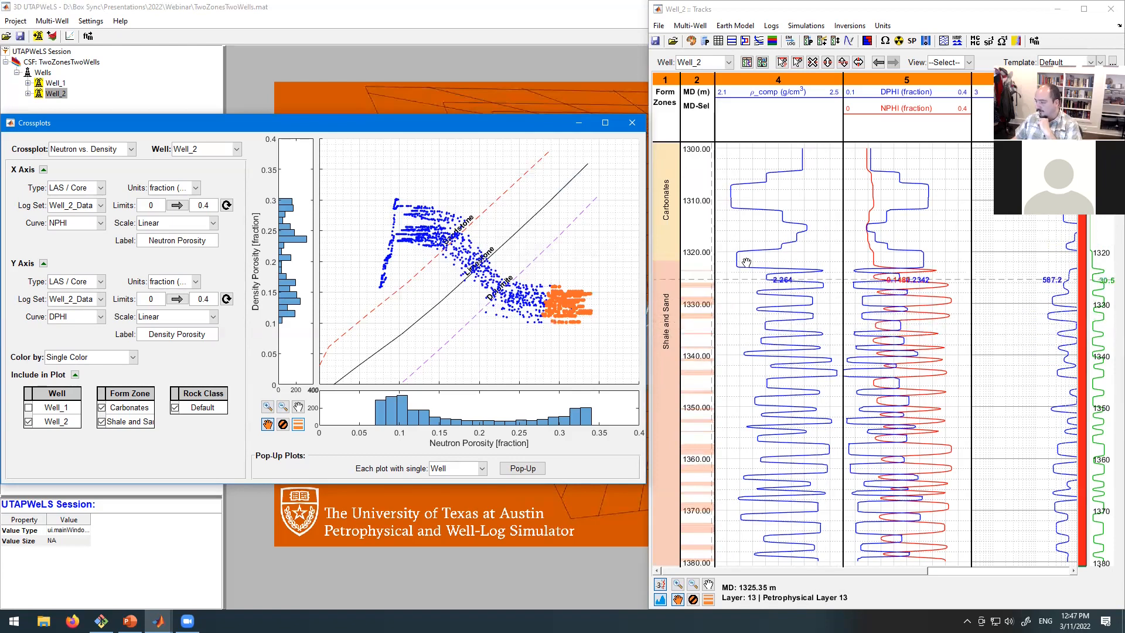
Add the MD selections plot to track 5 with the DPHI and NPHI curves, and close the track editor.
left_click(857, 191)
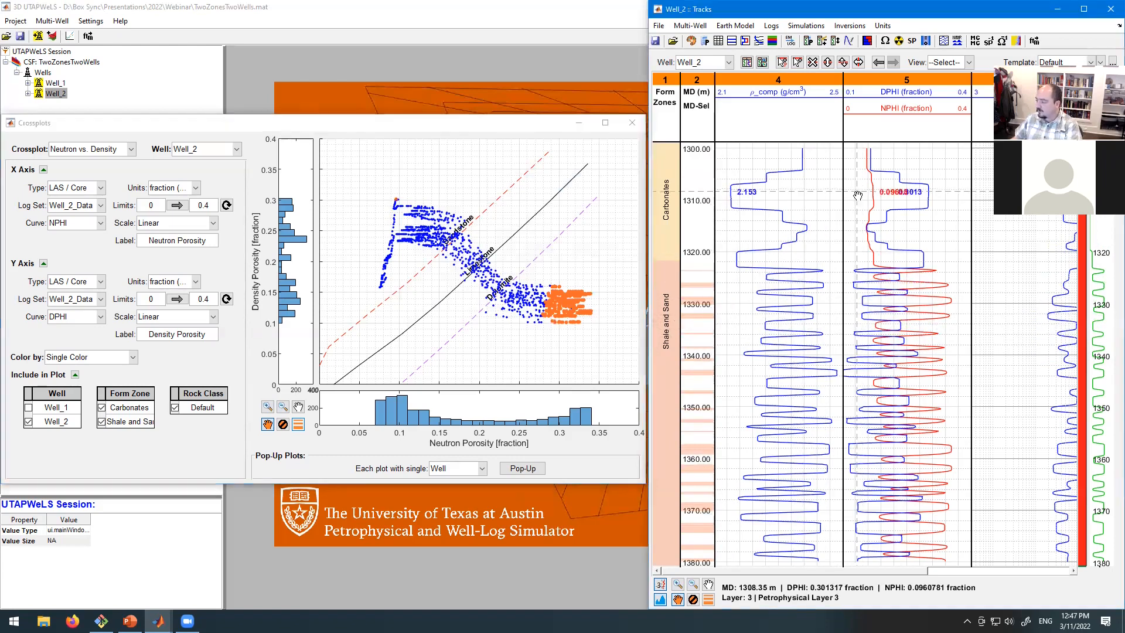
double_click(883, 242)
left_click_drag(859, 149, 381, 211)
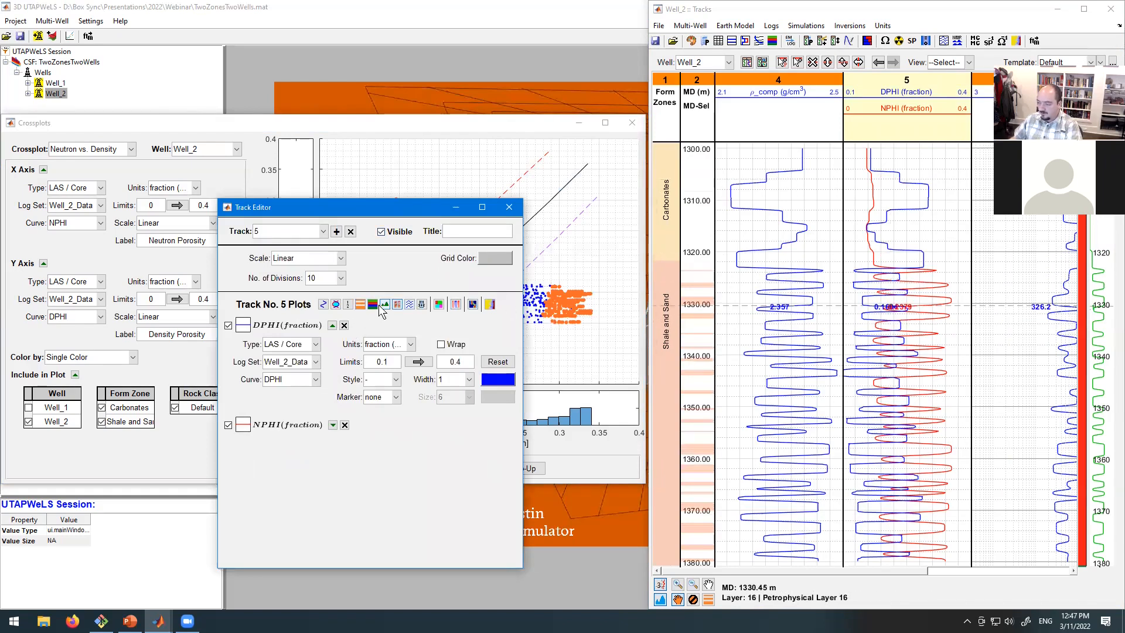
left_click(359, 304)
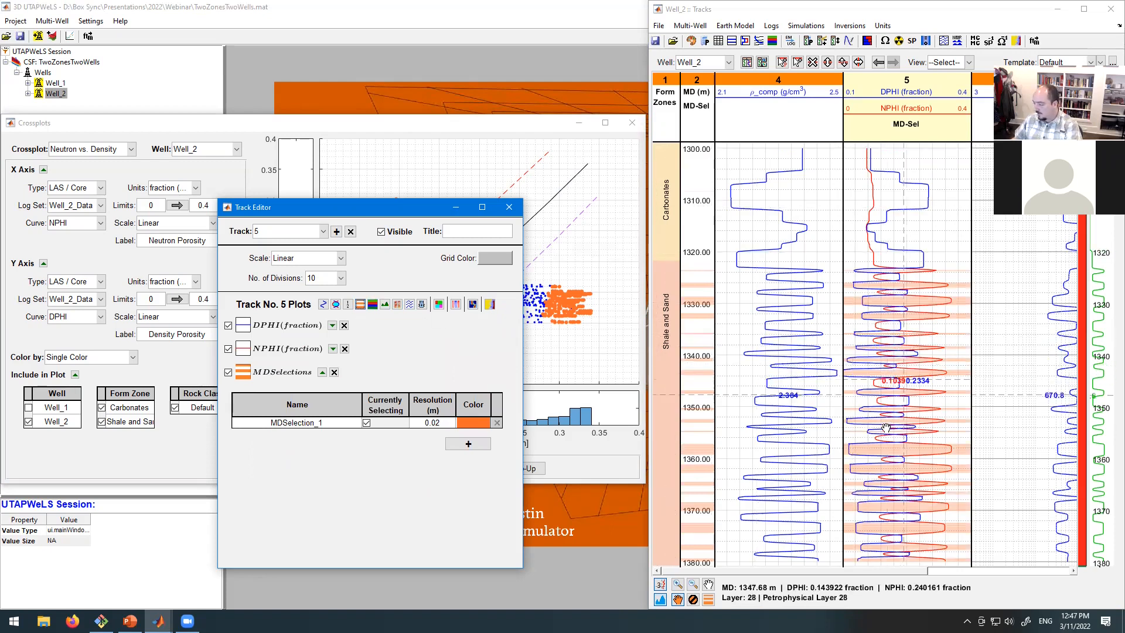
left_click(509, 207)
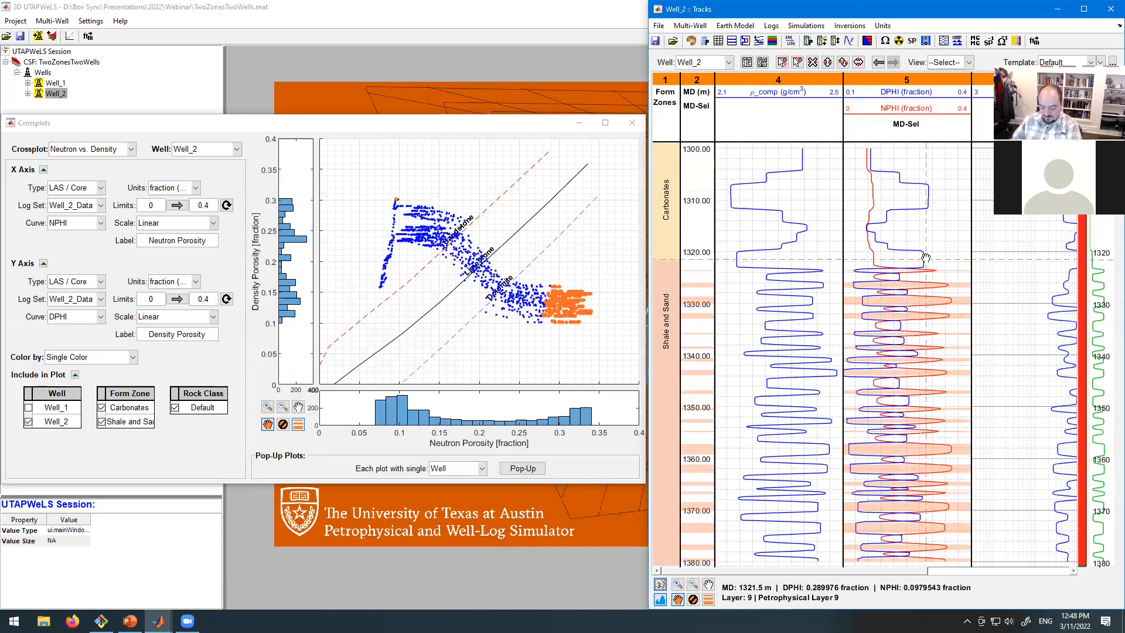
Close the crossplot, open the Populate Properties dialog for Well_2 and make its window narrower.
left_click(632, 123)
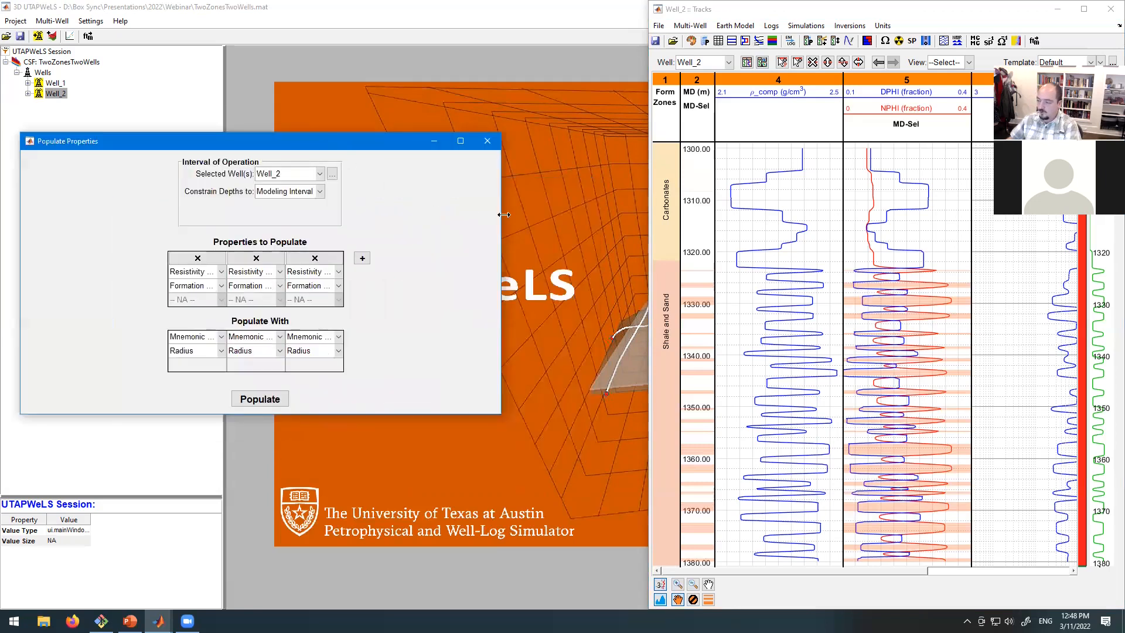
left_click_drag(504, 215, 373, 219)
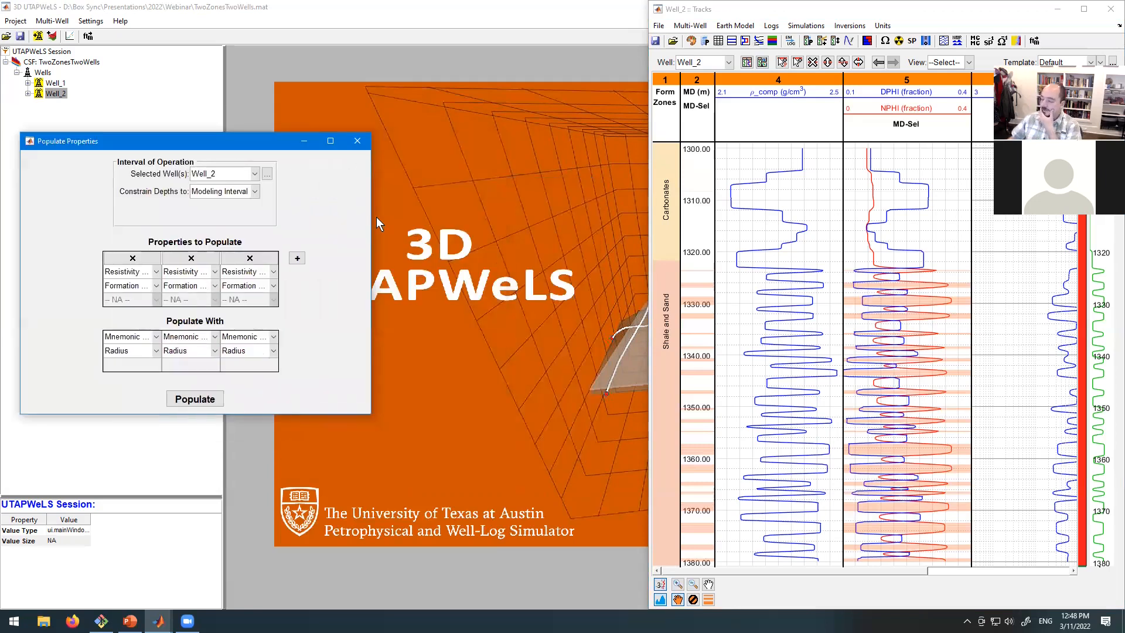